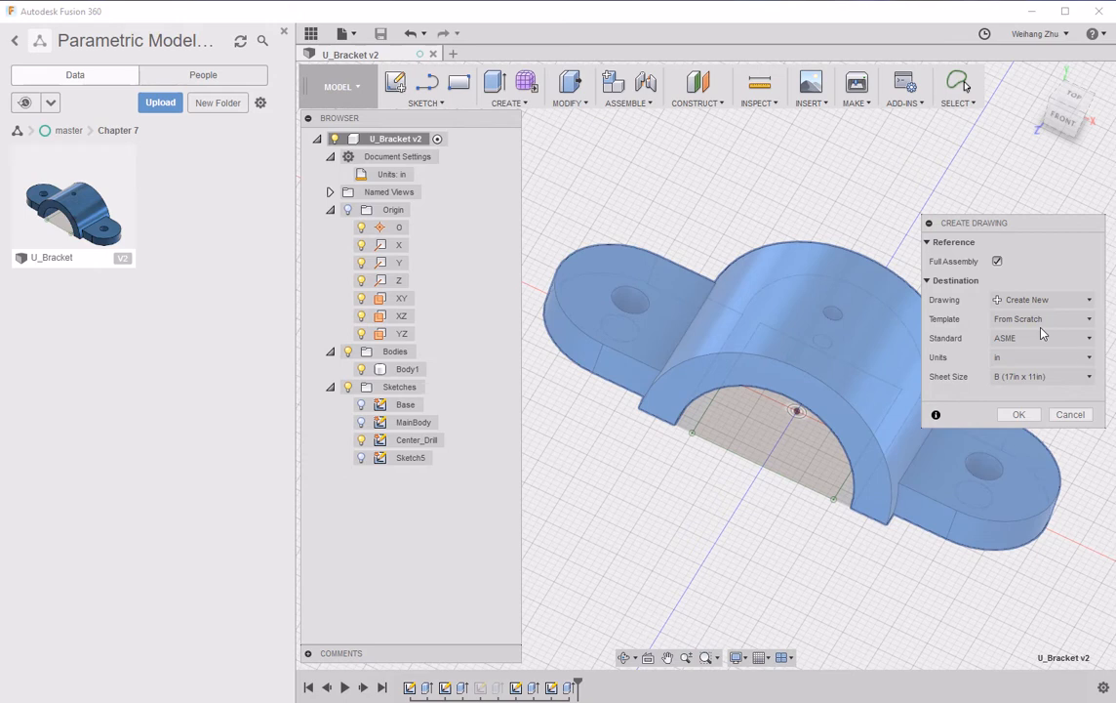
Create a new full-assembly drawing of the bracket from scratch, using the ASME standard, inches and sheet size B (17in x 11in).
left_click(1091, 306)
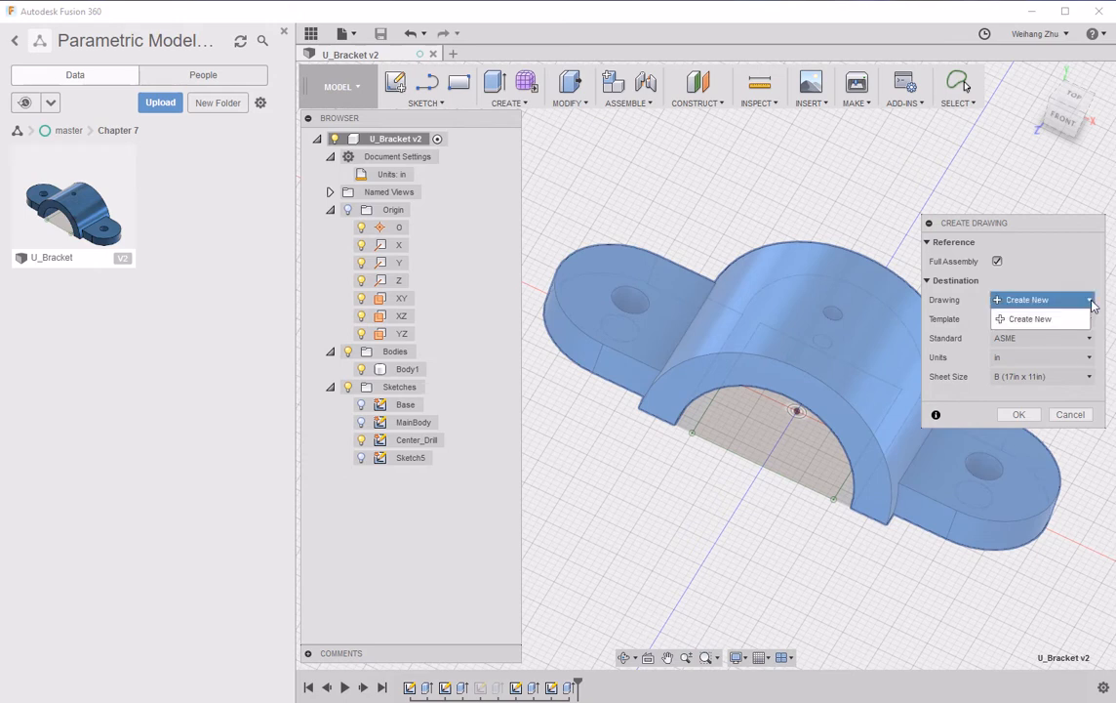
left_click(1090, 301)
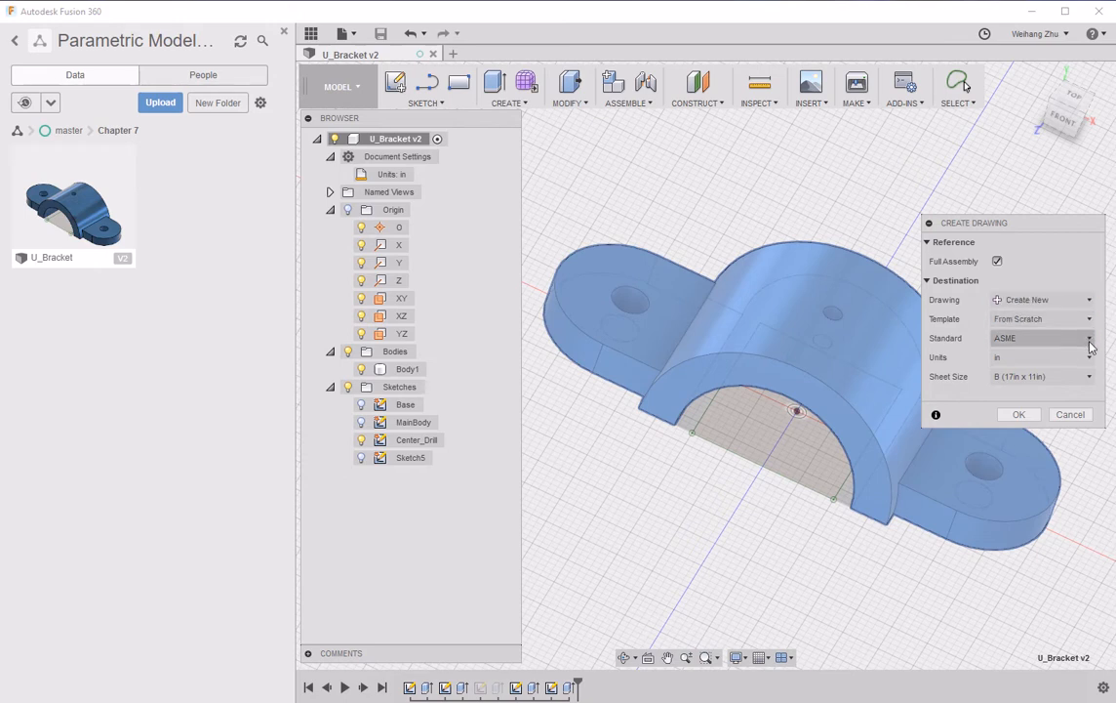
left_click(1090, 342)
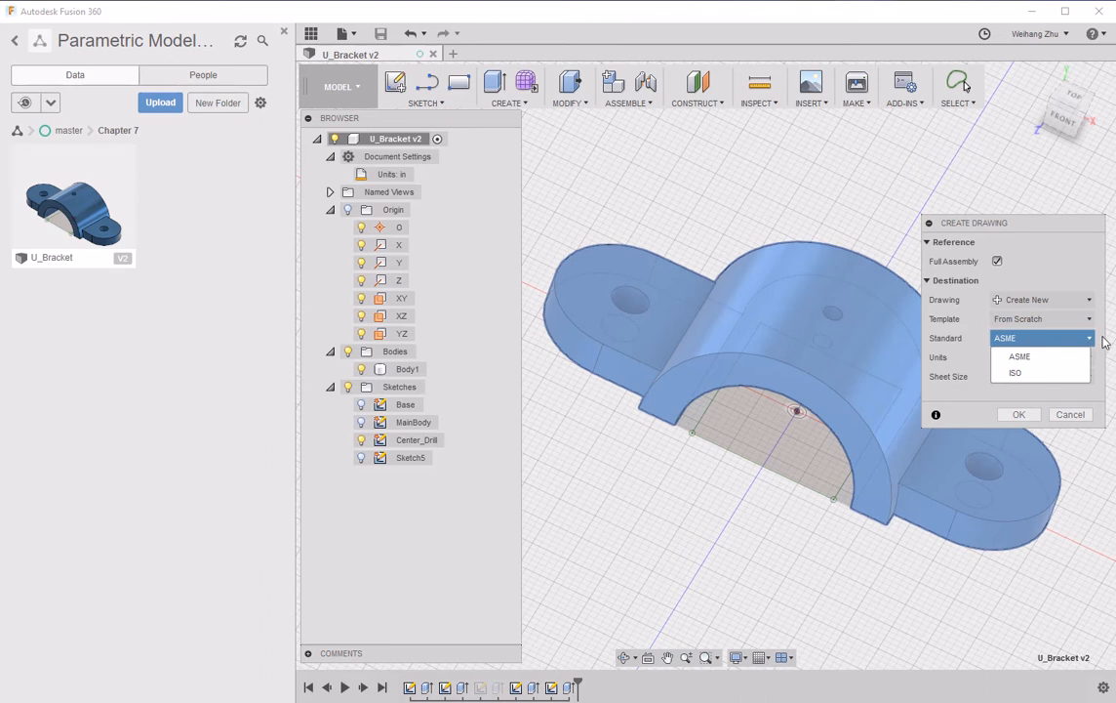
left_click(1090, 338)
left_click(1090, 358)
left_click(1093, 359)
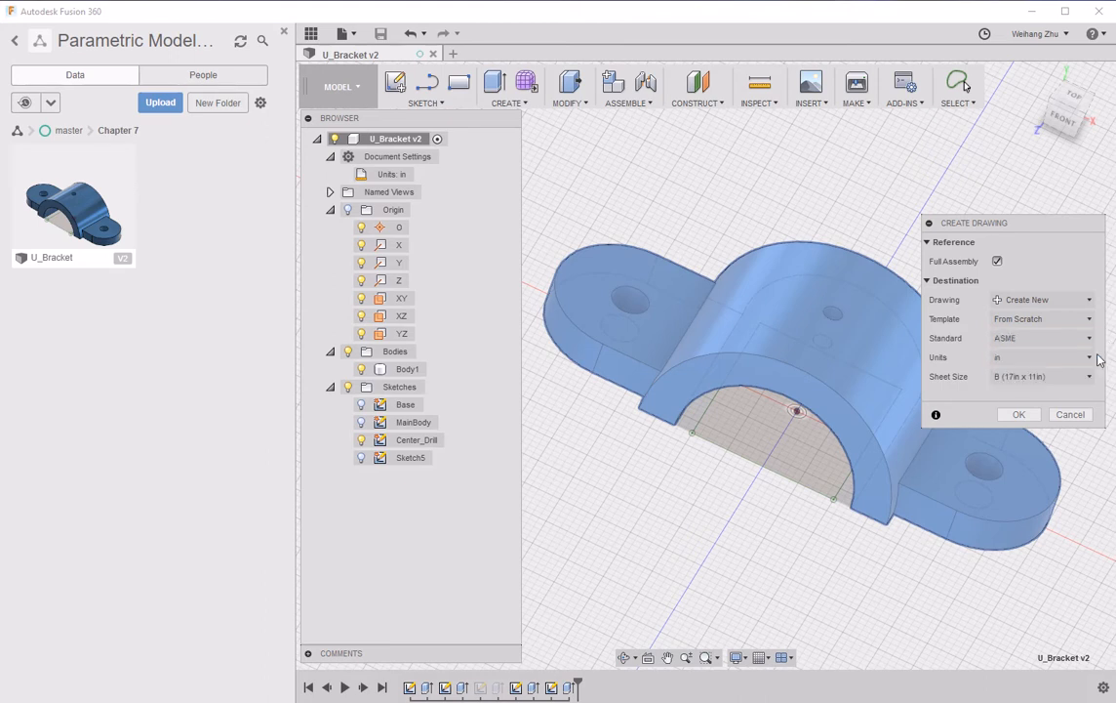
left_click(1090, 377)
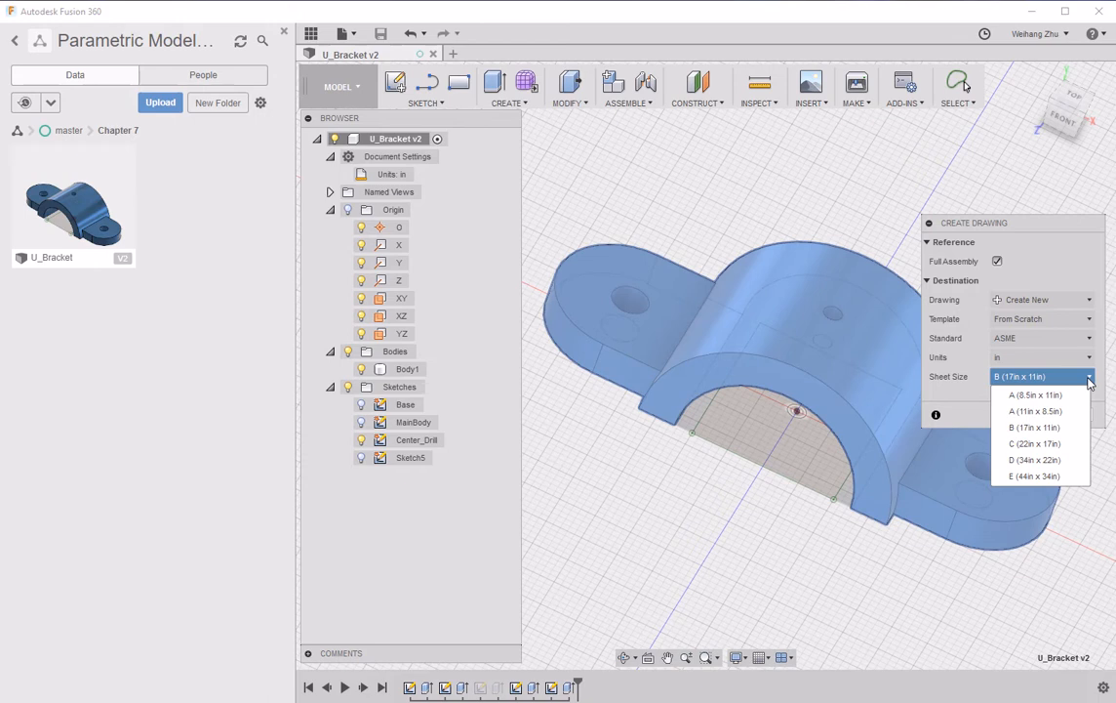
left_click(1034, 427)
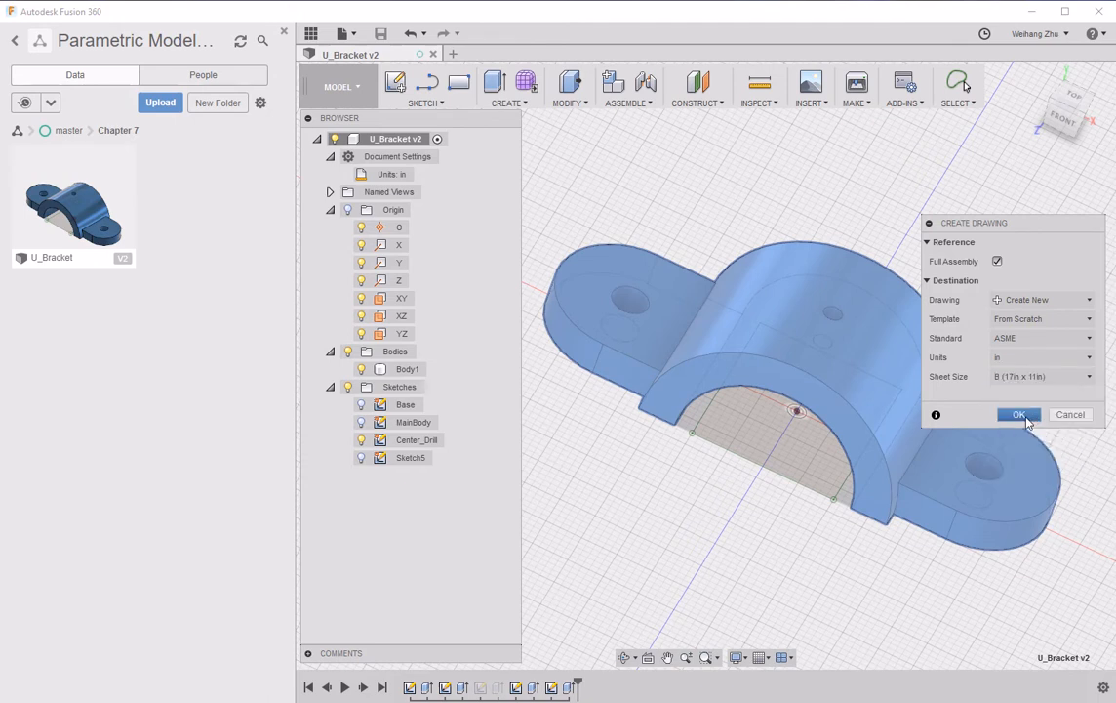
left_click(1018, 417)
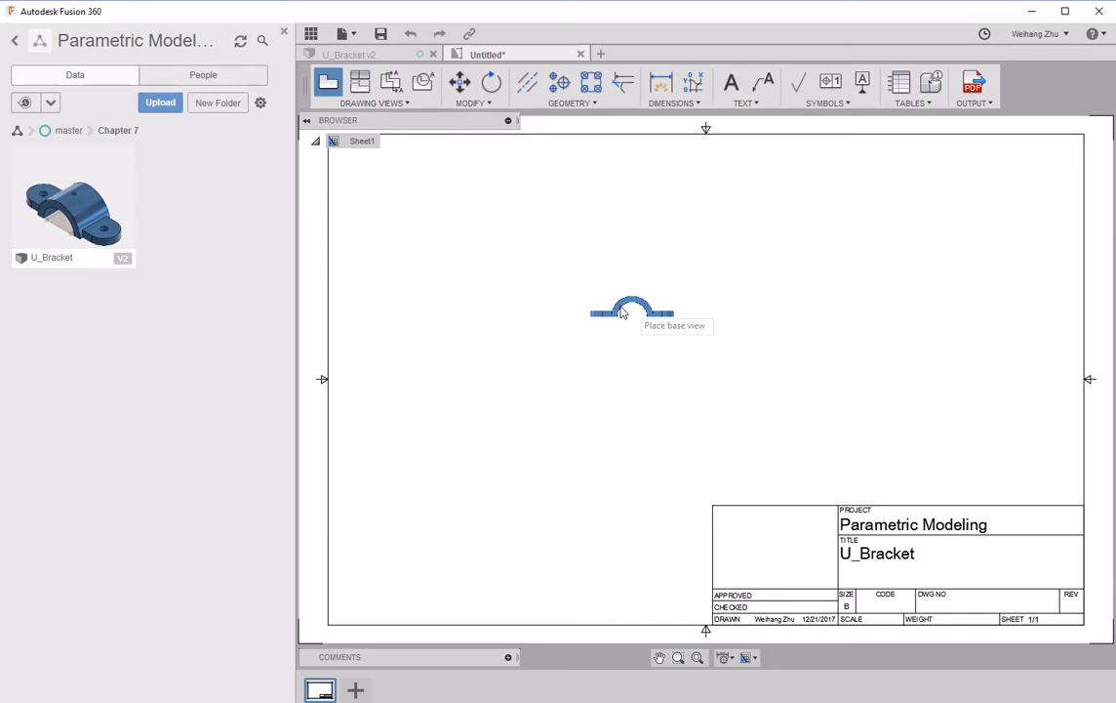
Place the bracket's front base view on the left half of the sheet at 1:1 scale.
left_click(508, 420)
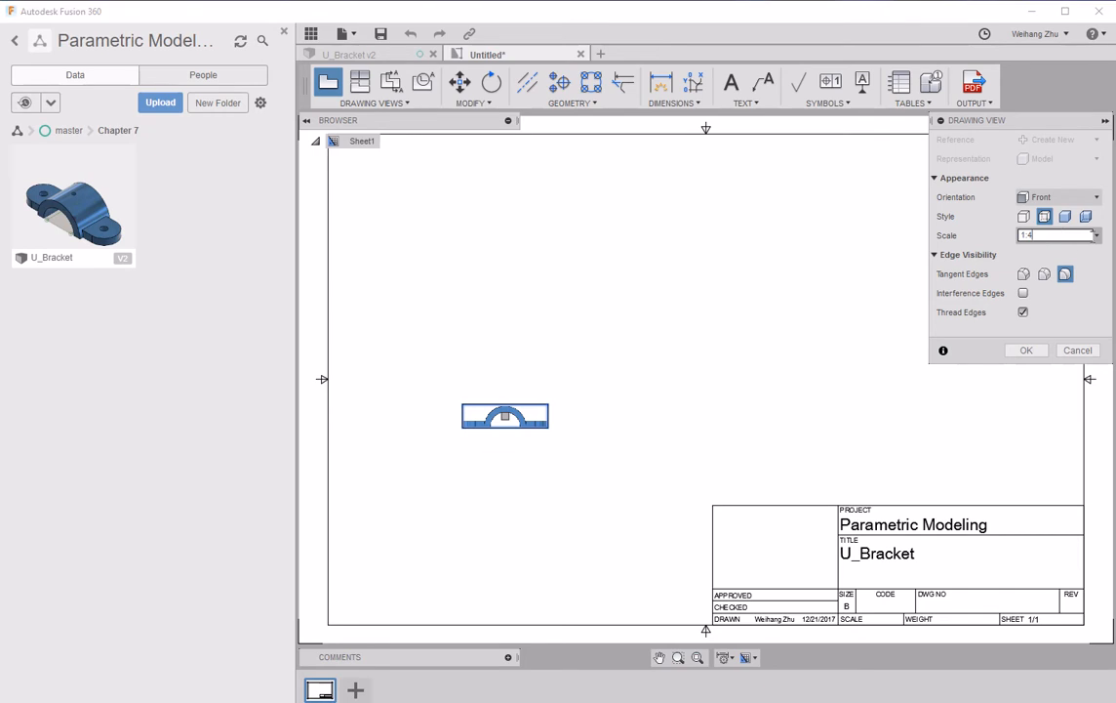
left_click(1097, 235)
left_click(1052, 262)
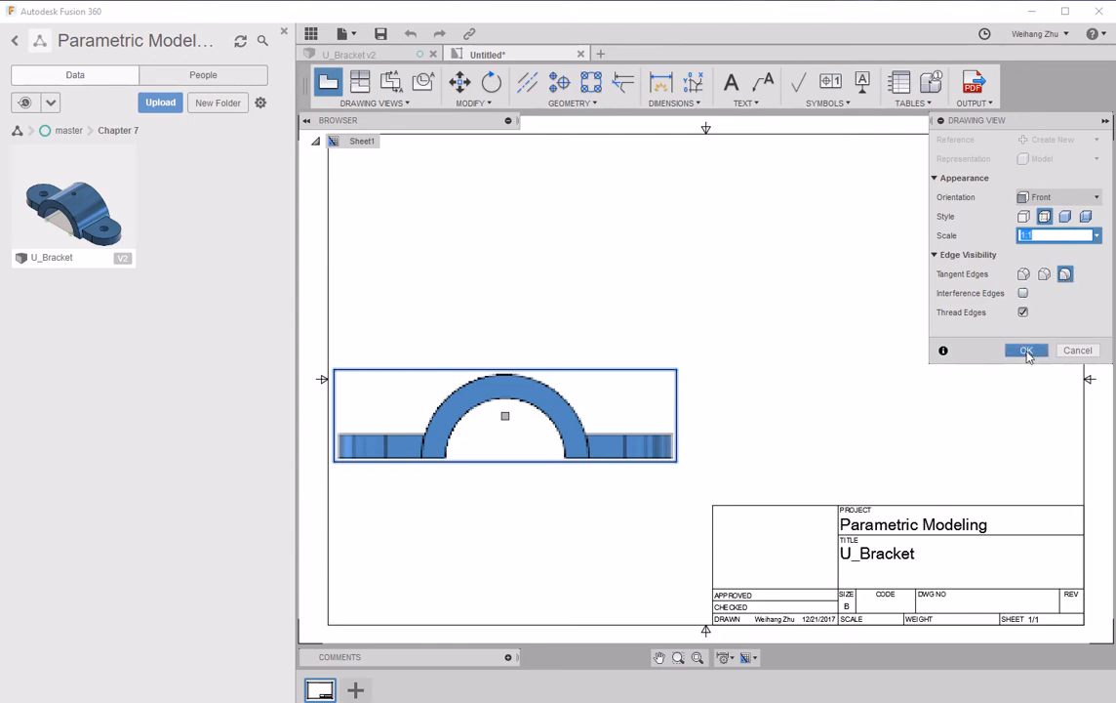
left_click(1026, 352)
Move the front view down and to the right, near the upper-left corner of the title block.
left_click(521, 435)
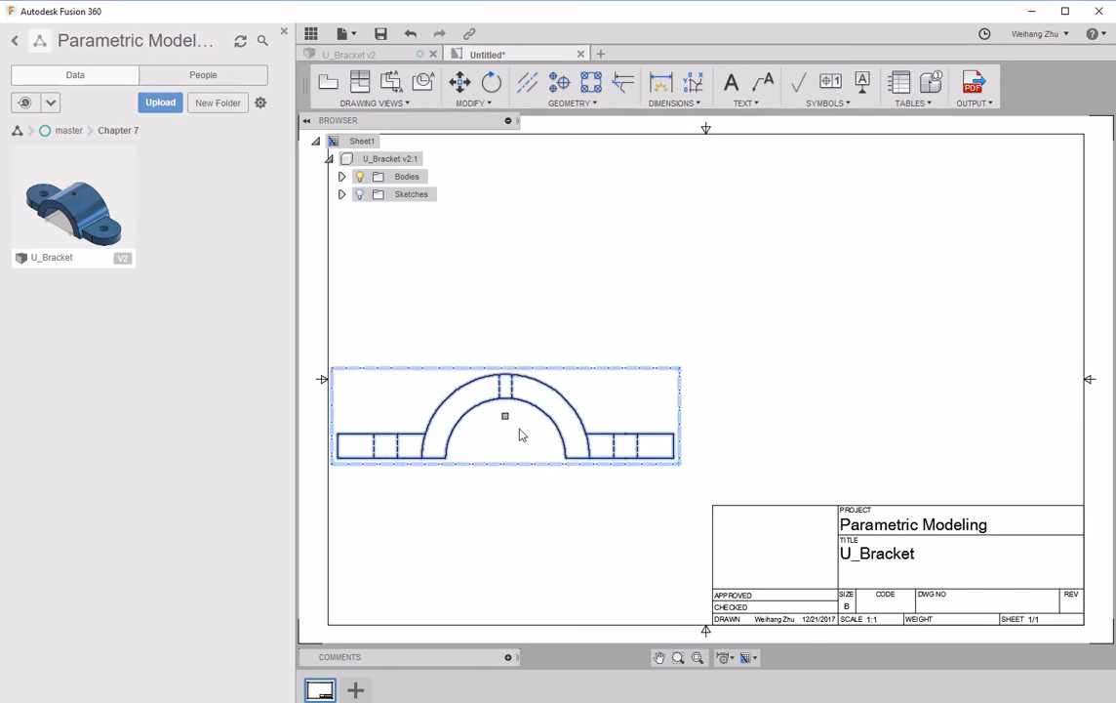
left_click(505, 417)
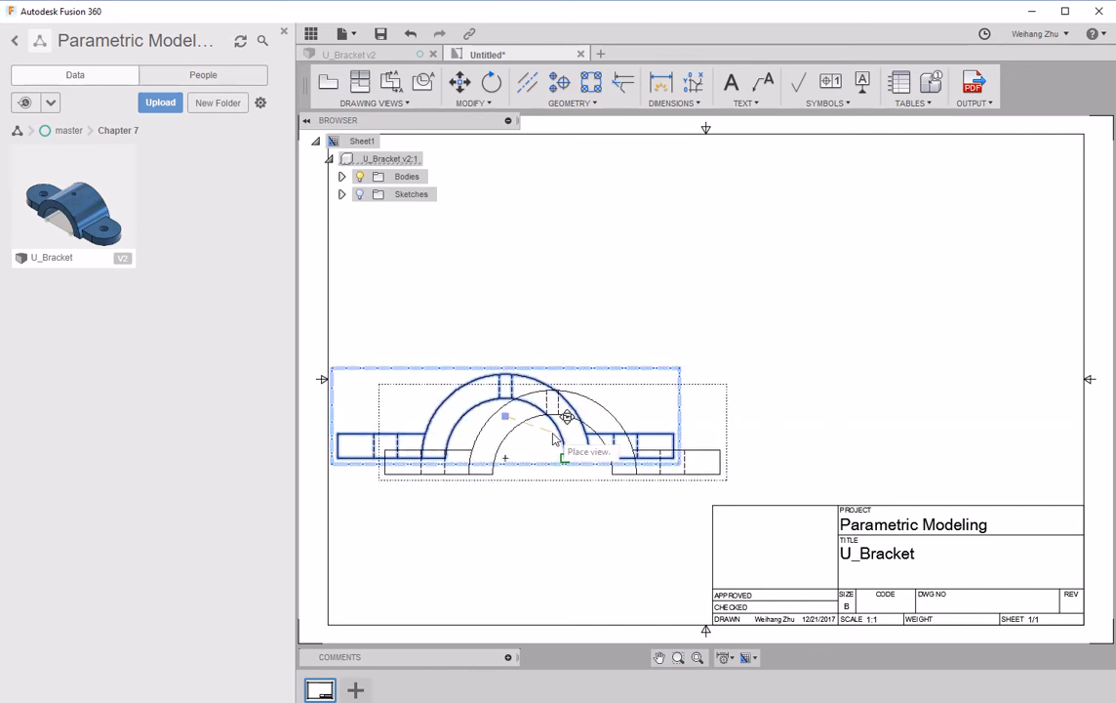
left_click(553, 439)
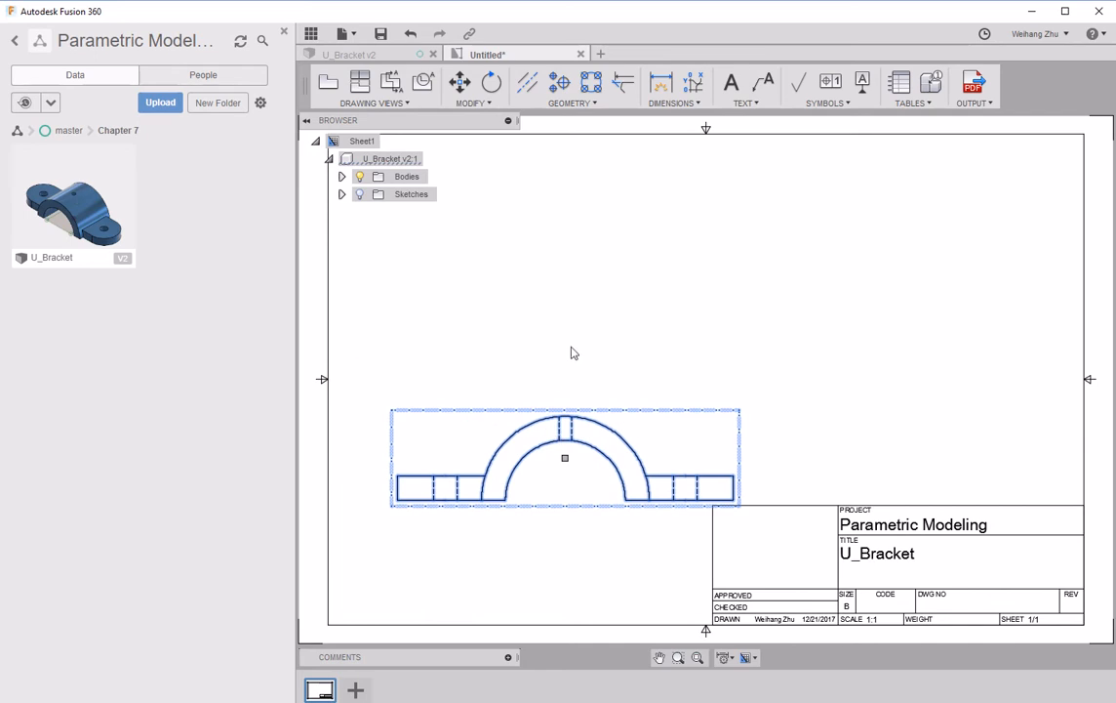
Project a top view above the front view and an isometric view on the right side of the sheet.
right_click(572, 463)
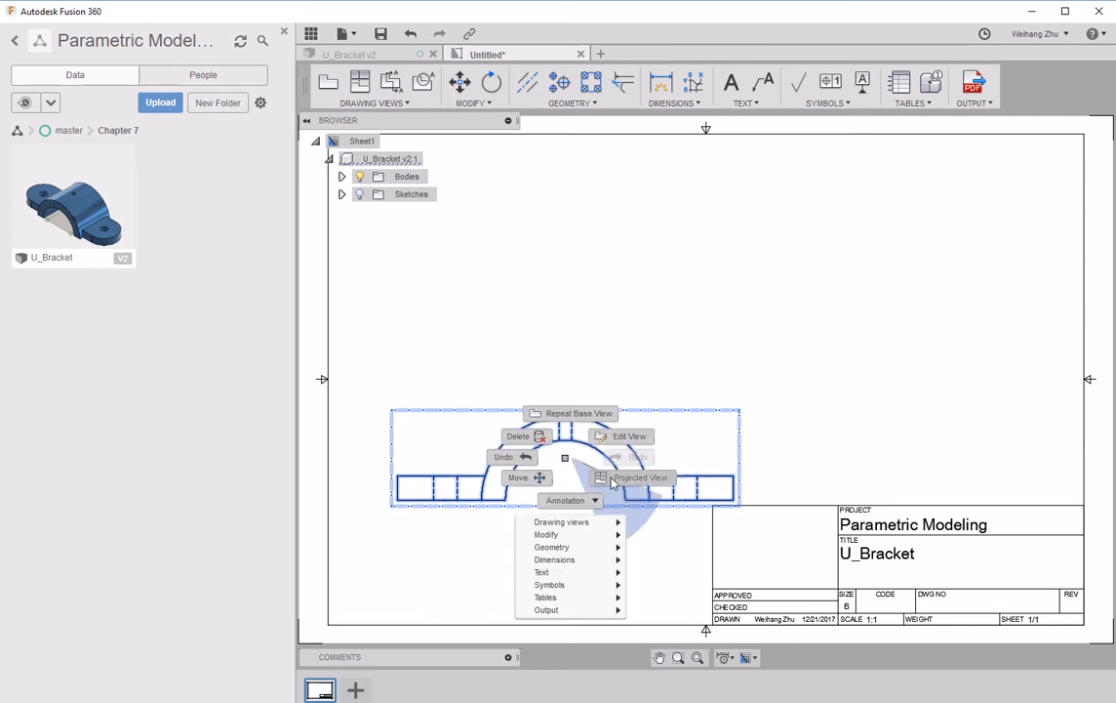
left_click(613, 480)
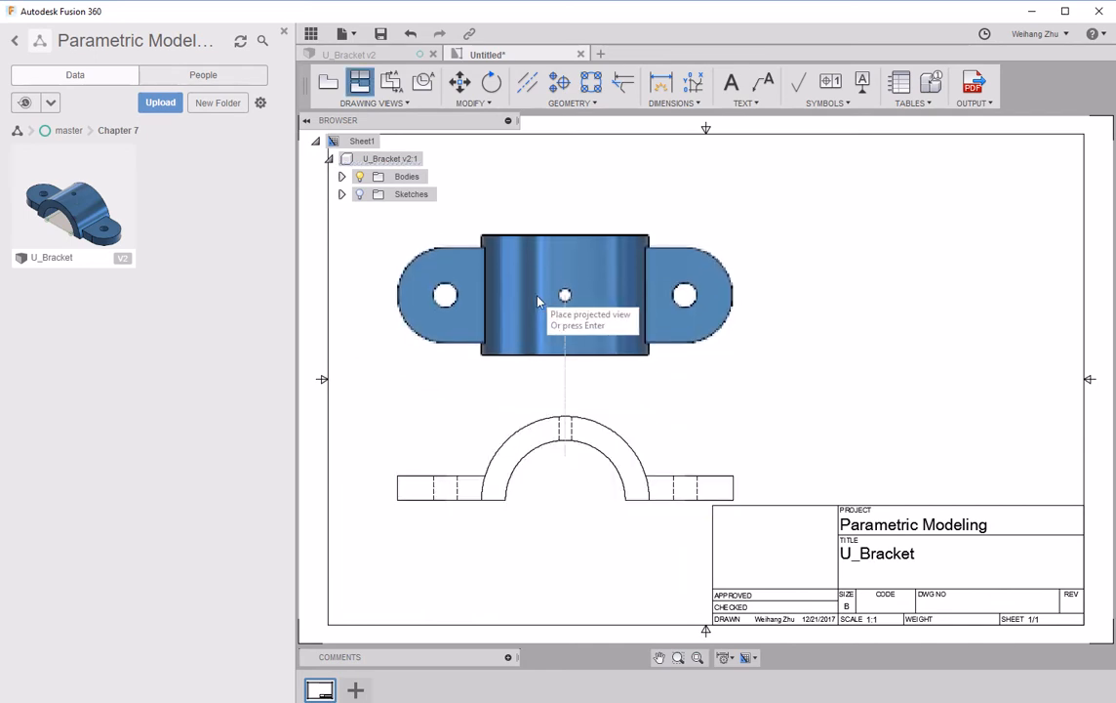
left_click(544, 294)
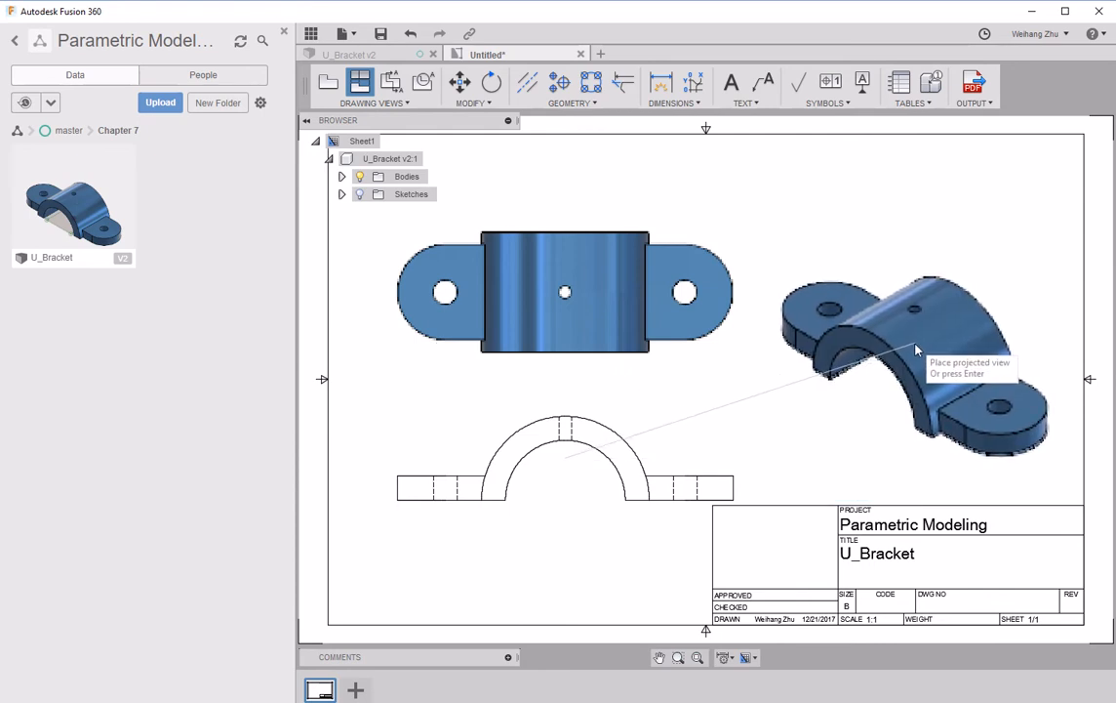
left_click(916, 349)
key("Return")
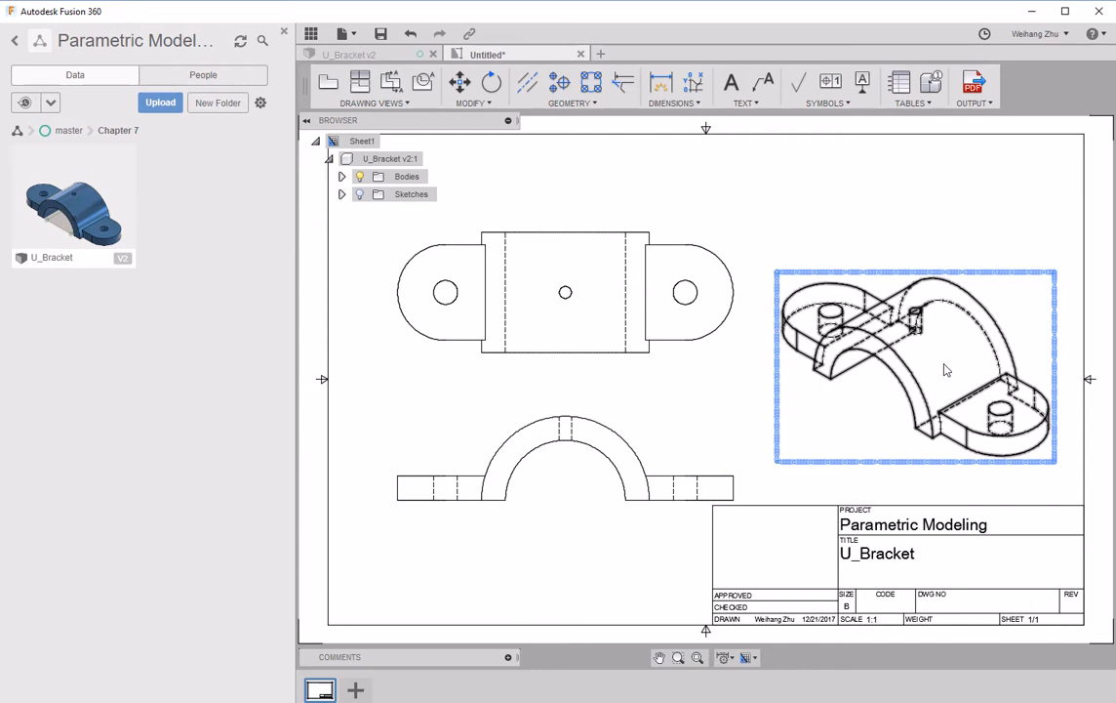
Set the isometric view to 3:4 scale, visible edges only and tangent edges off, and shift it slightly left.
double_click(944, 359)
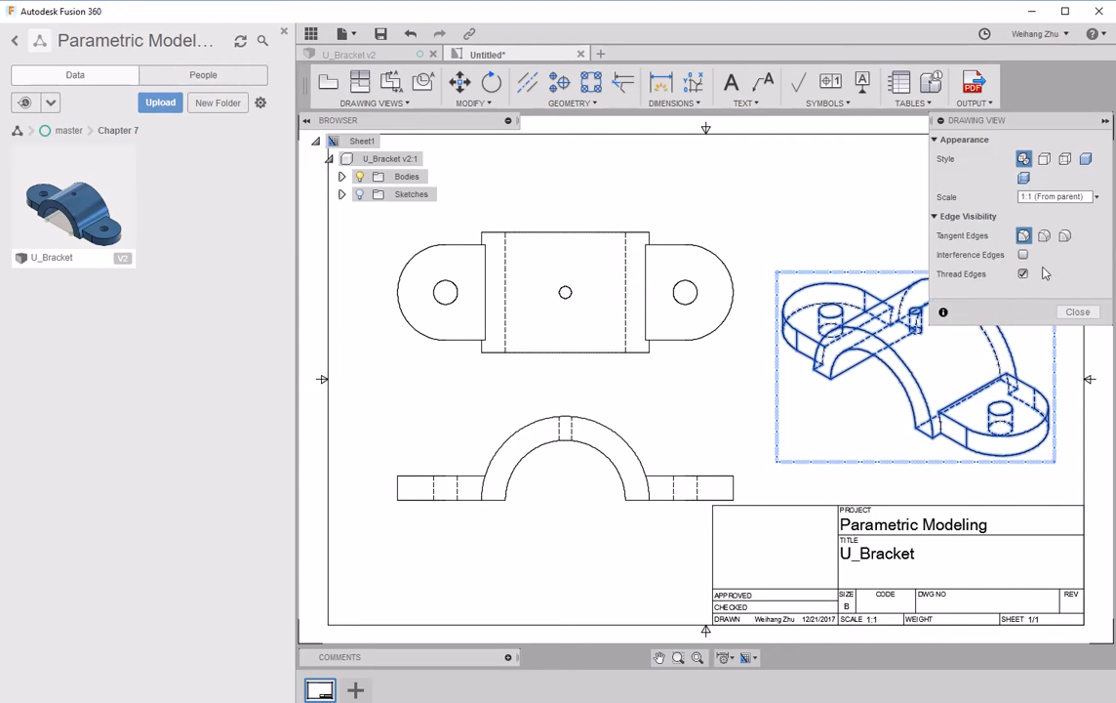
left_click(1058, 196)
left_click(1062, 230)
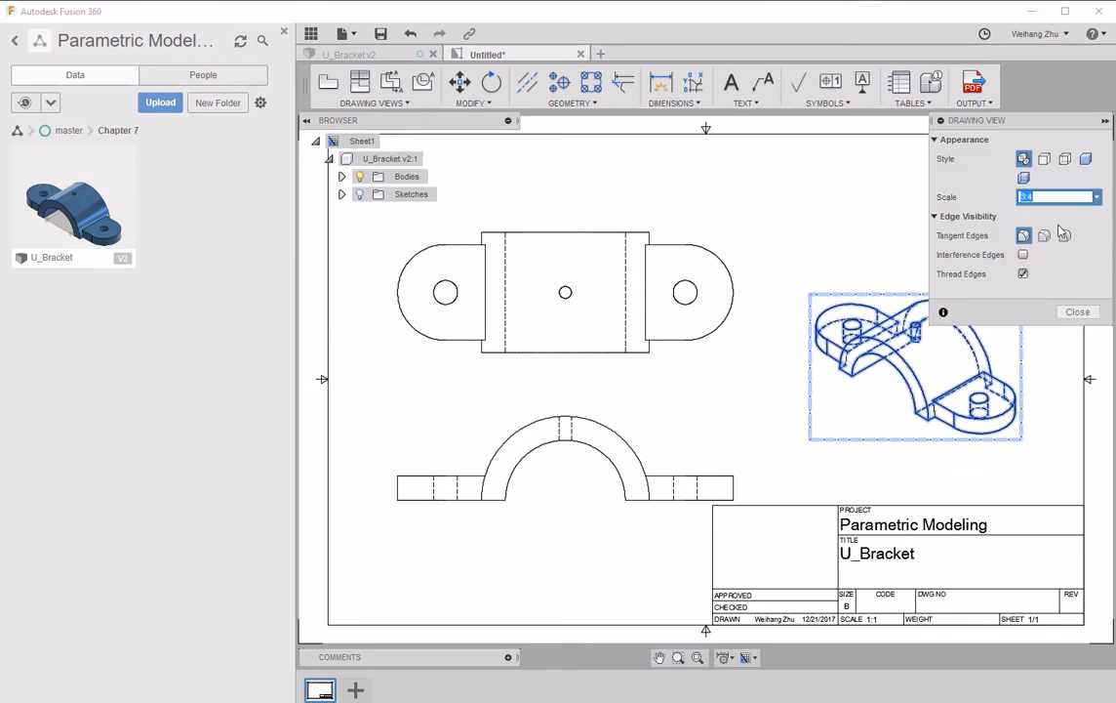
left_click(1044, 159)
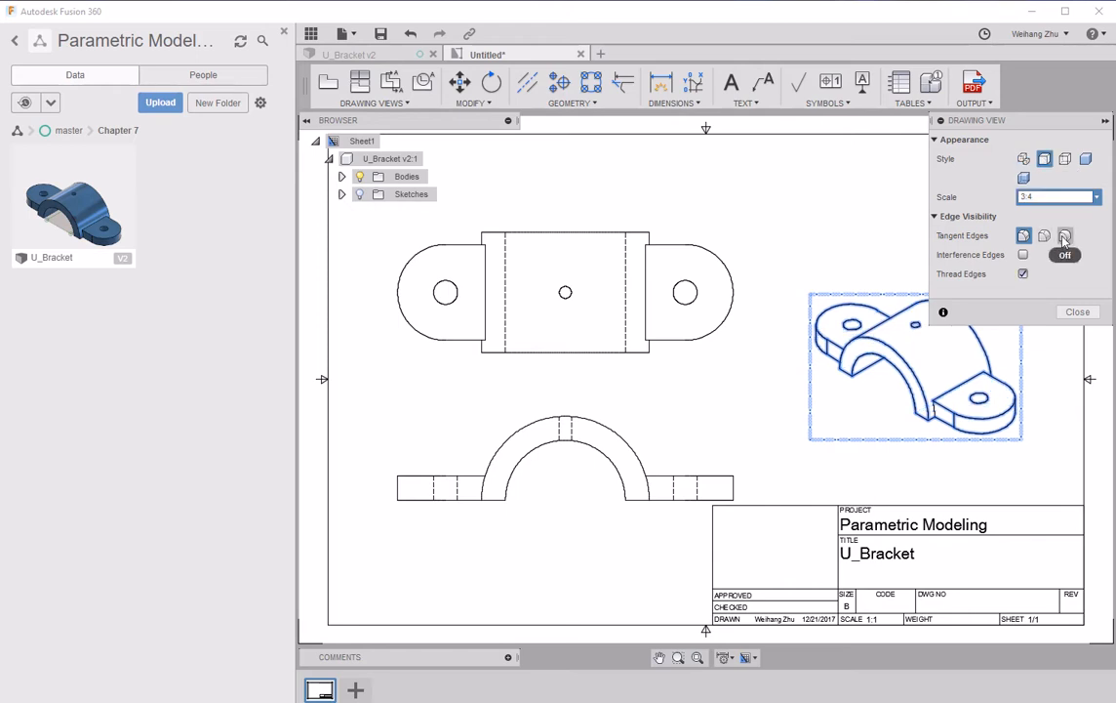
left_click(1065, 237)
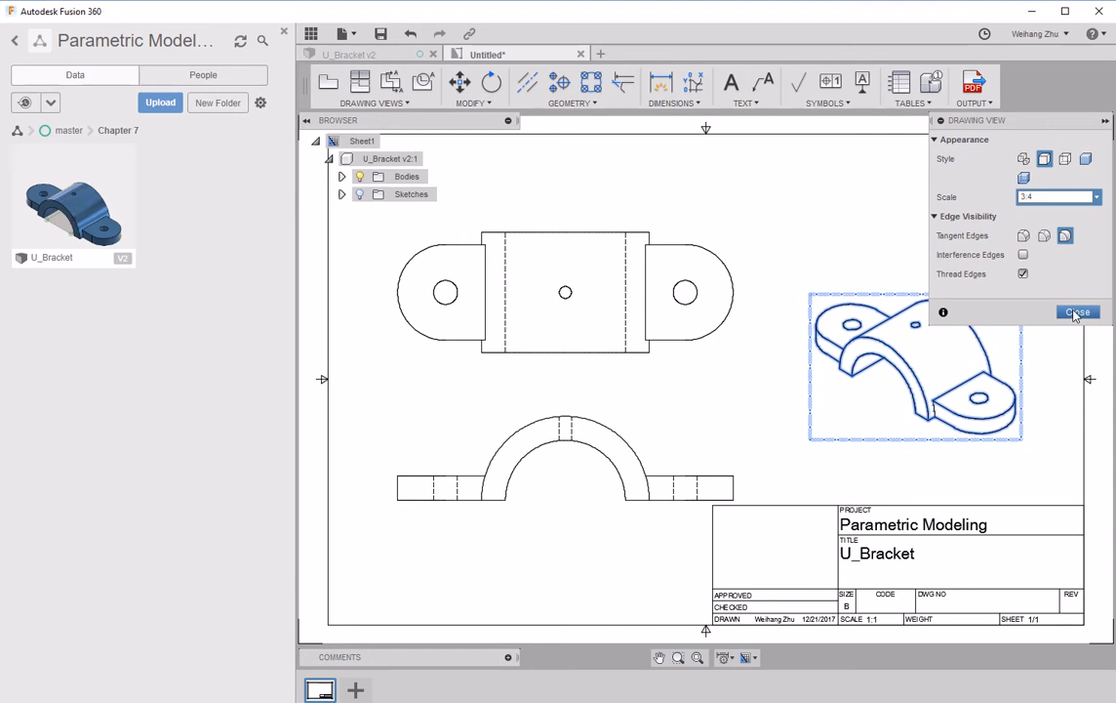
left_click(1076, 312)
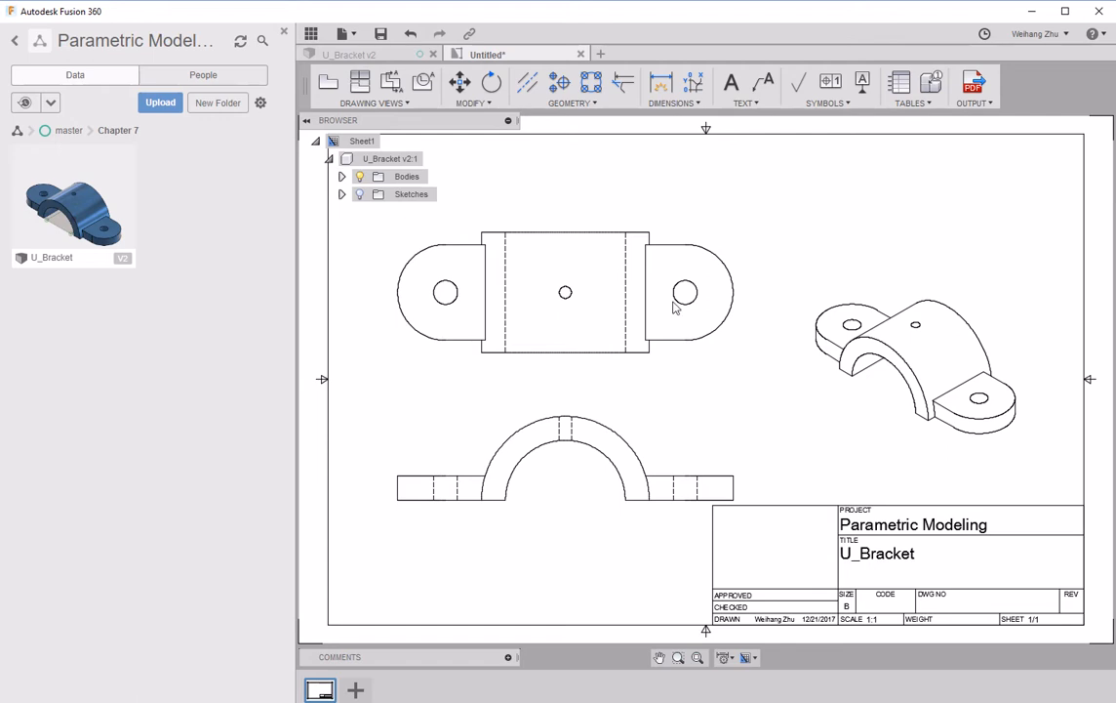
left_click(915, 355)
left_click_drag(916, 369, 897, 375)
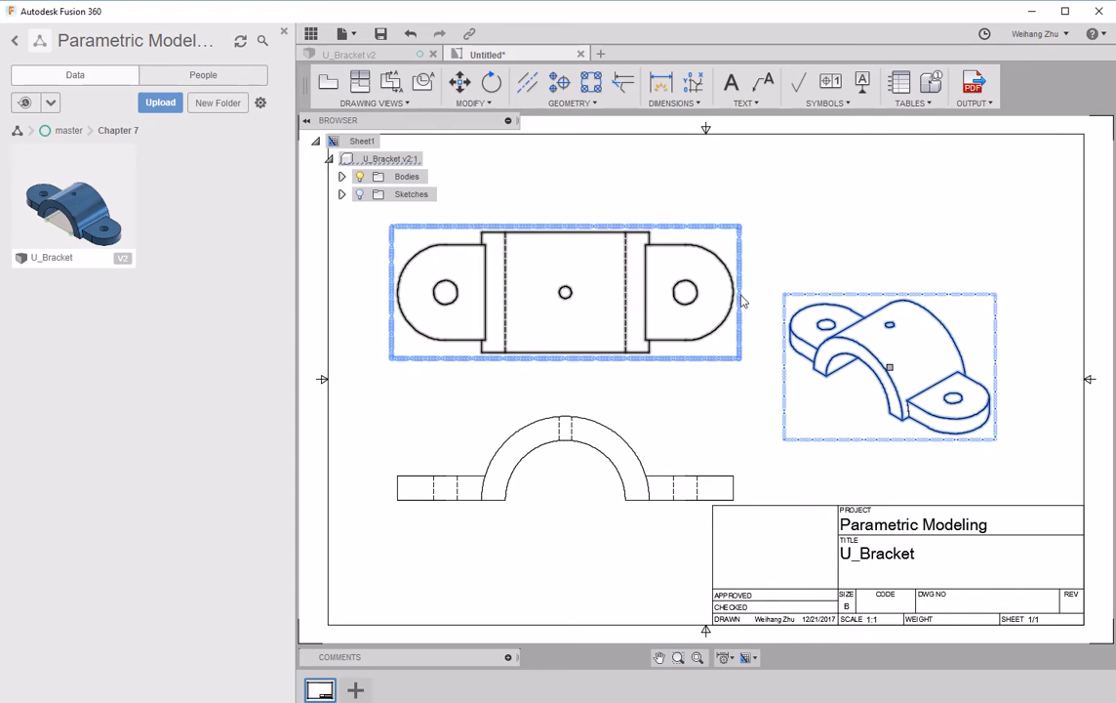
Add center marks to the three holes in the top view and to the arch in the front view.
left_click(569, 105)
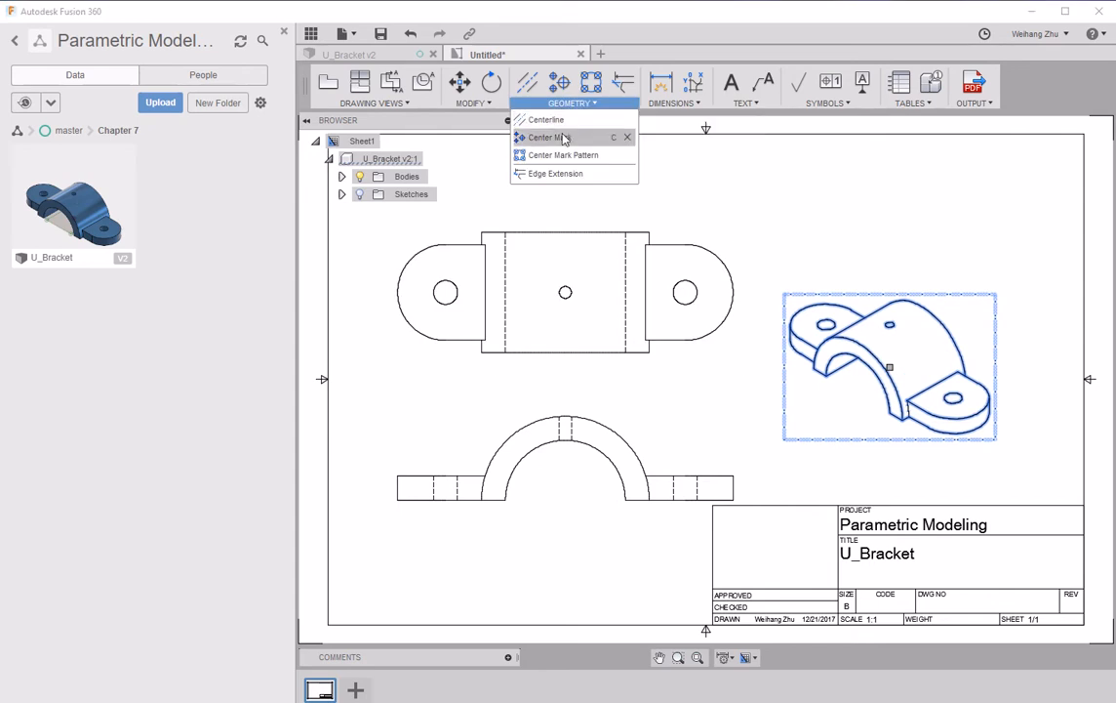
left_click(562, 136)
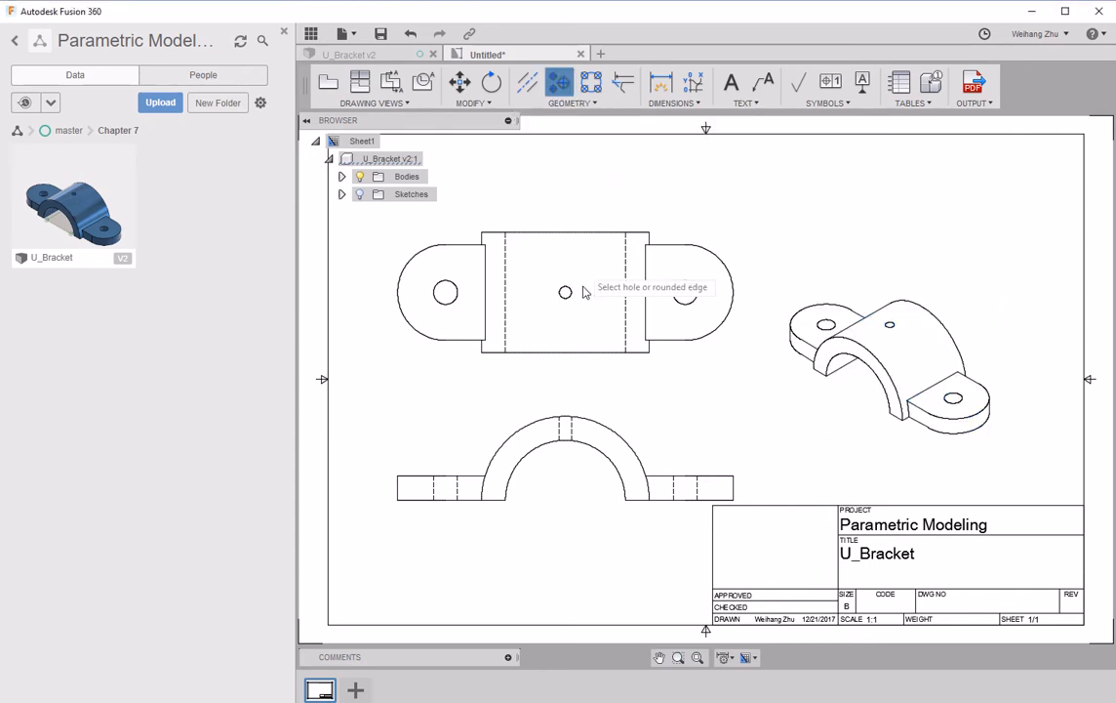
left_click(446, 293)
left_click(566, 294)
left_click(692, 304)
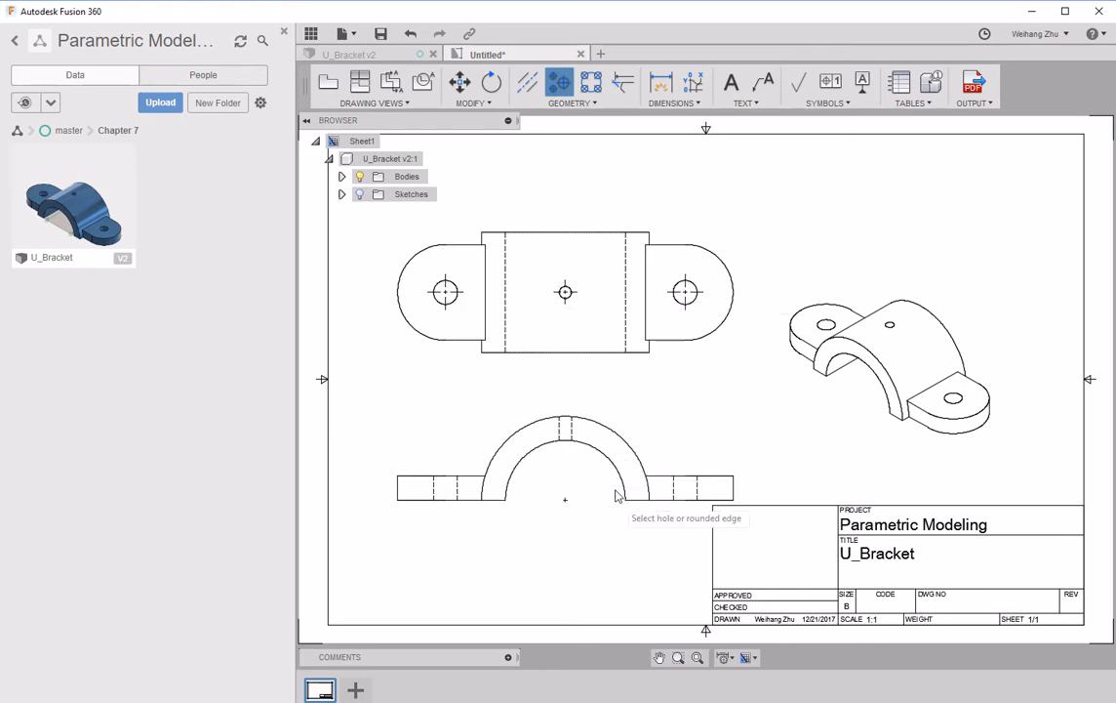
Add centerlines between the hidden edges of each of the three holes in the front view.
left_click(527, 82)
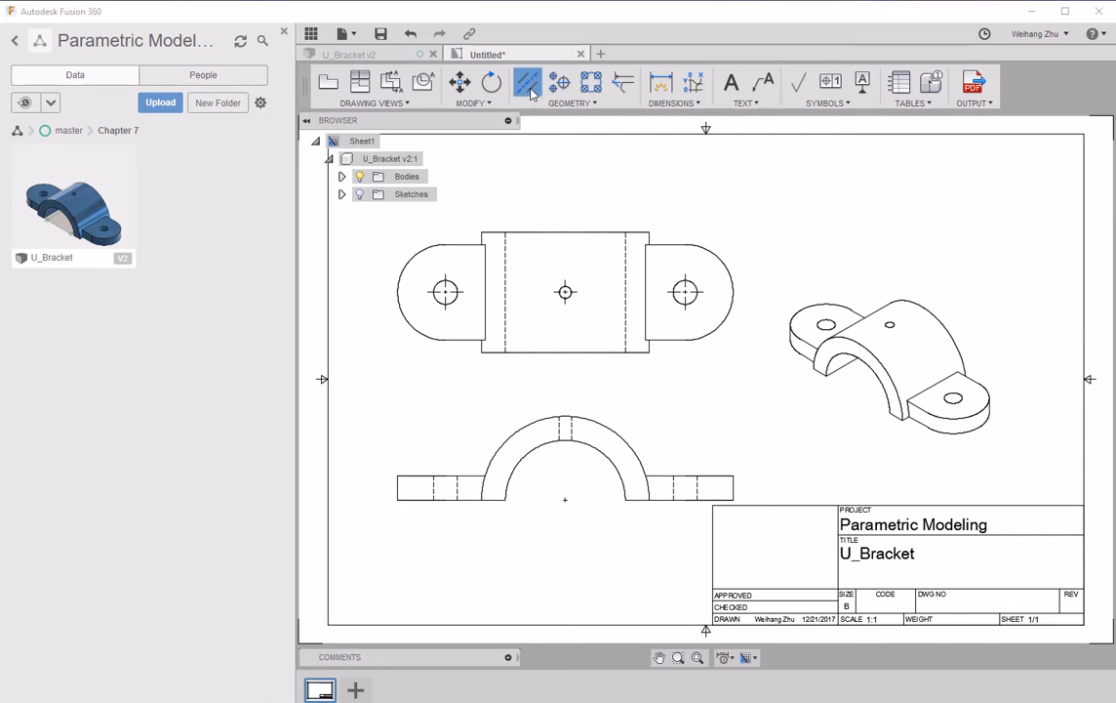
left_click(433, 488)
left_click(458, 493)
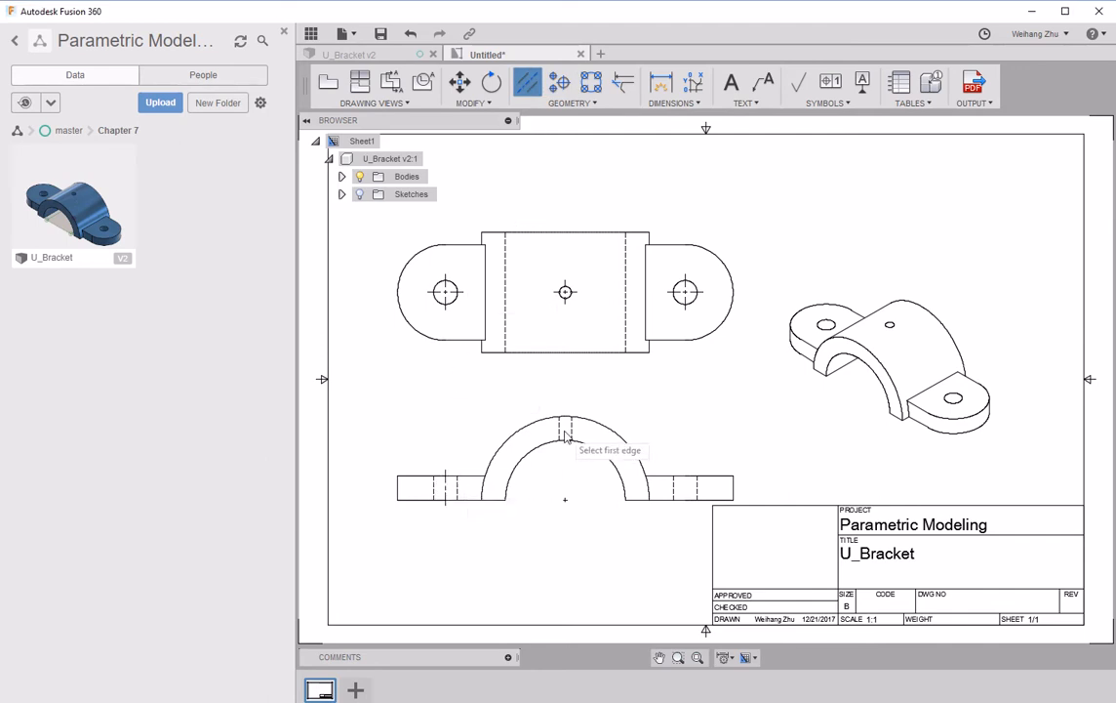
left_click(564, 432)
left_click(573, 436)
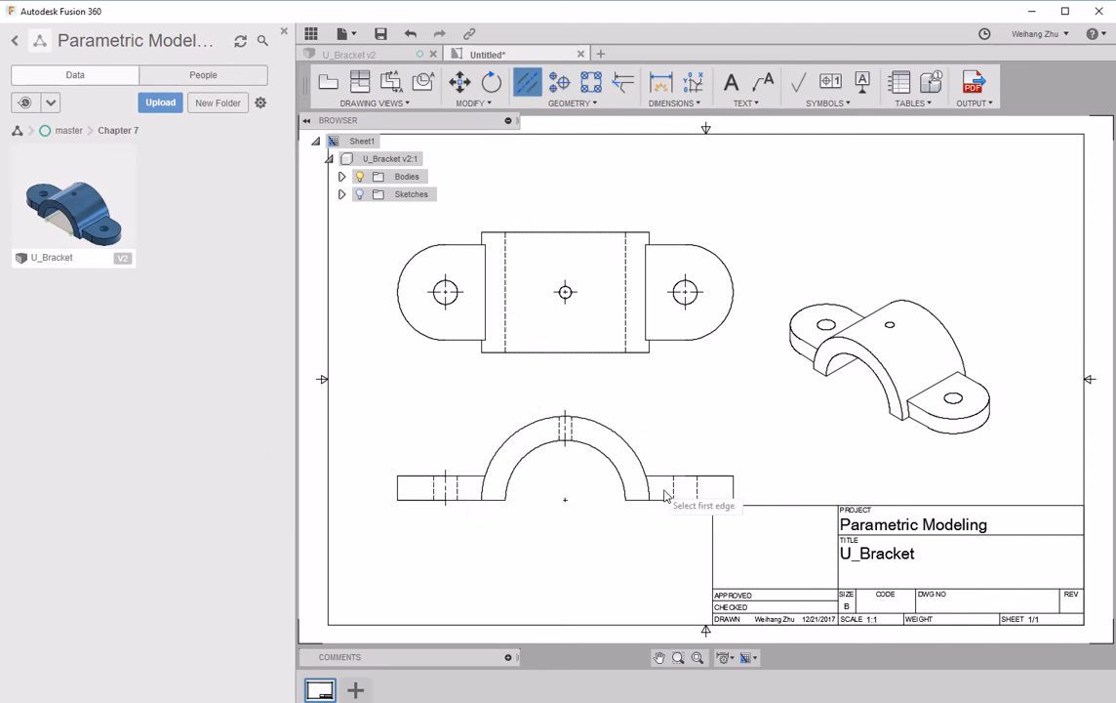
left_click(674, 490)
left_click(698, 490)
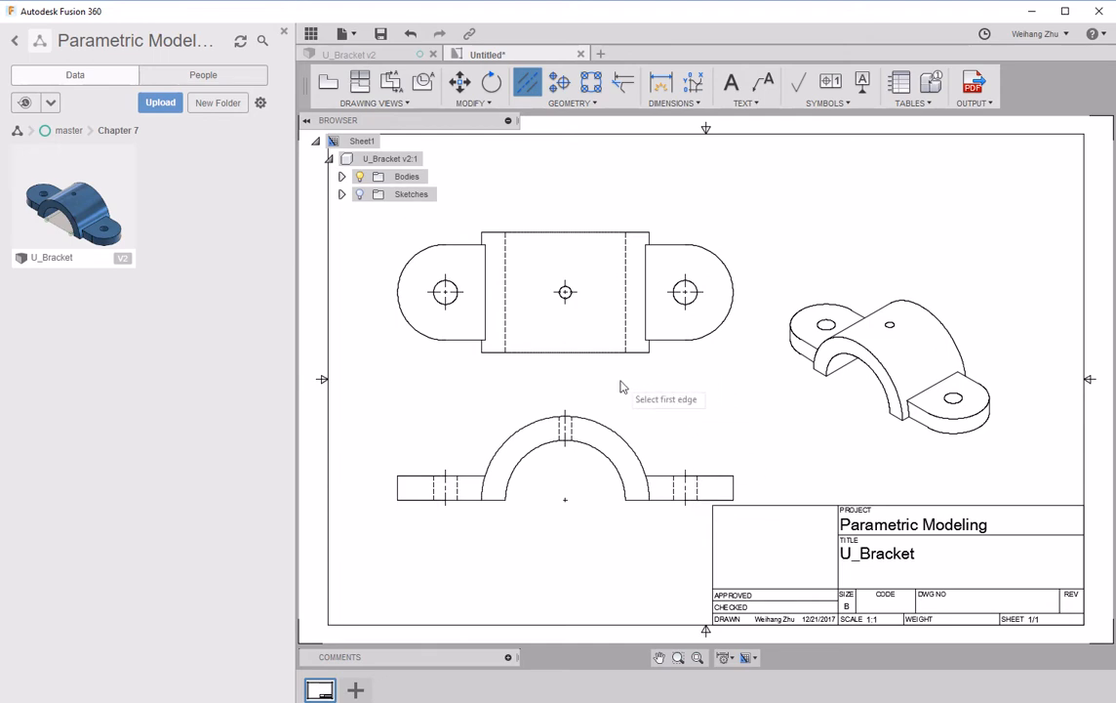
key("Escape")
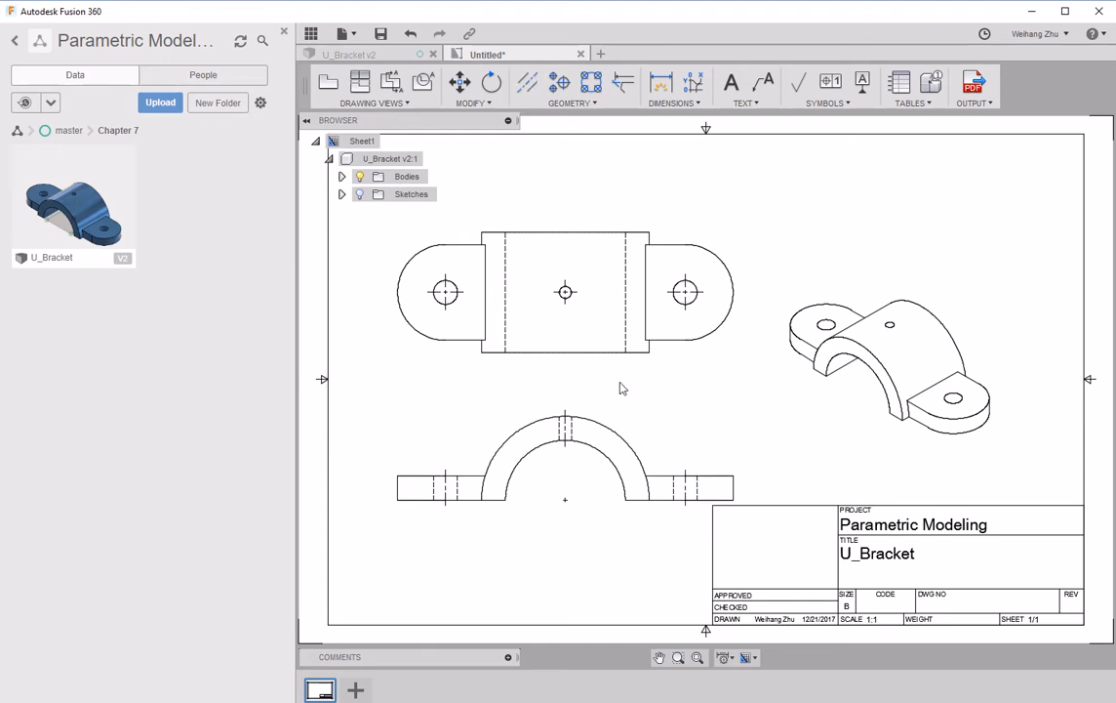
Extend the top view's right-hand center mark toward the rounded end, and the front view's middle centerline upward by about 0.52 in.
left_click(702, 293)
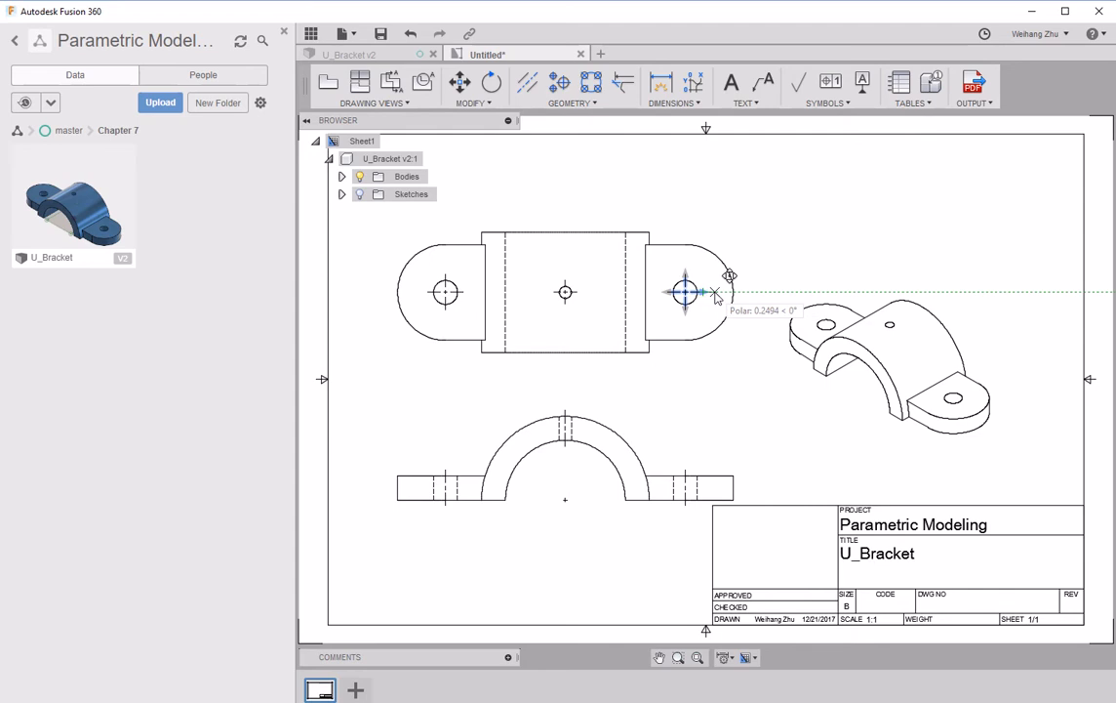
left_click(720, 295)
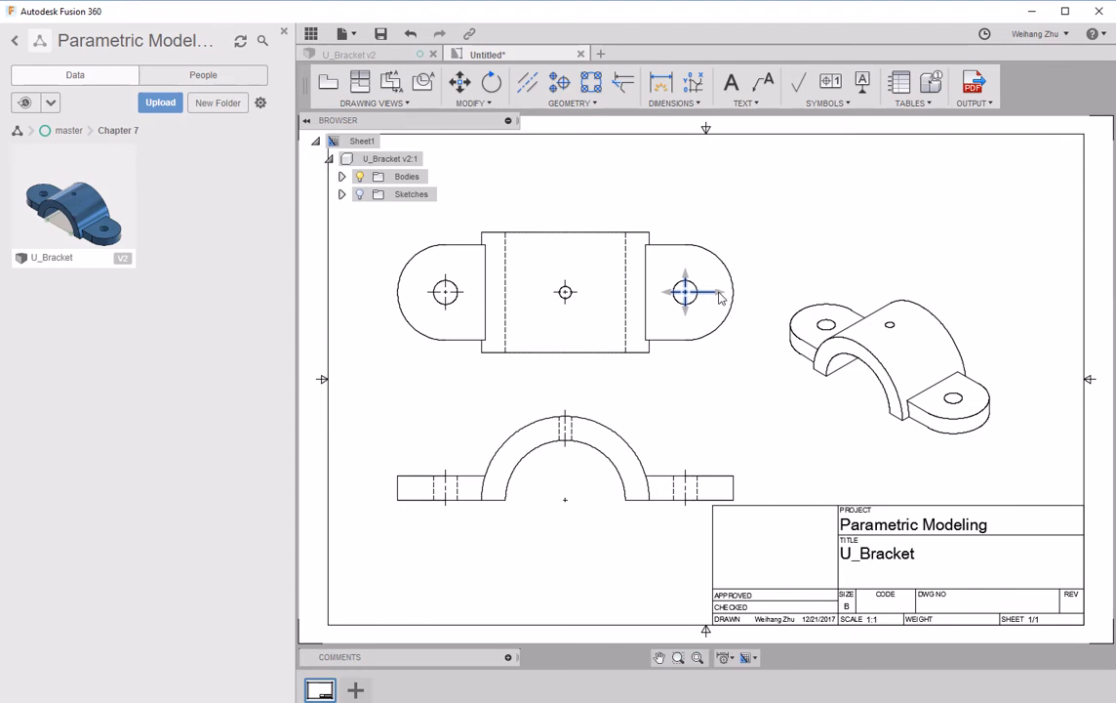
left_click(567, 432)
left_click(565, 414)
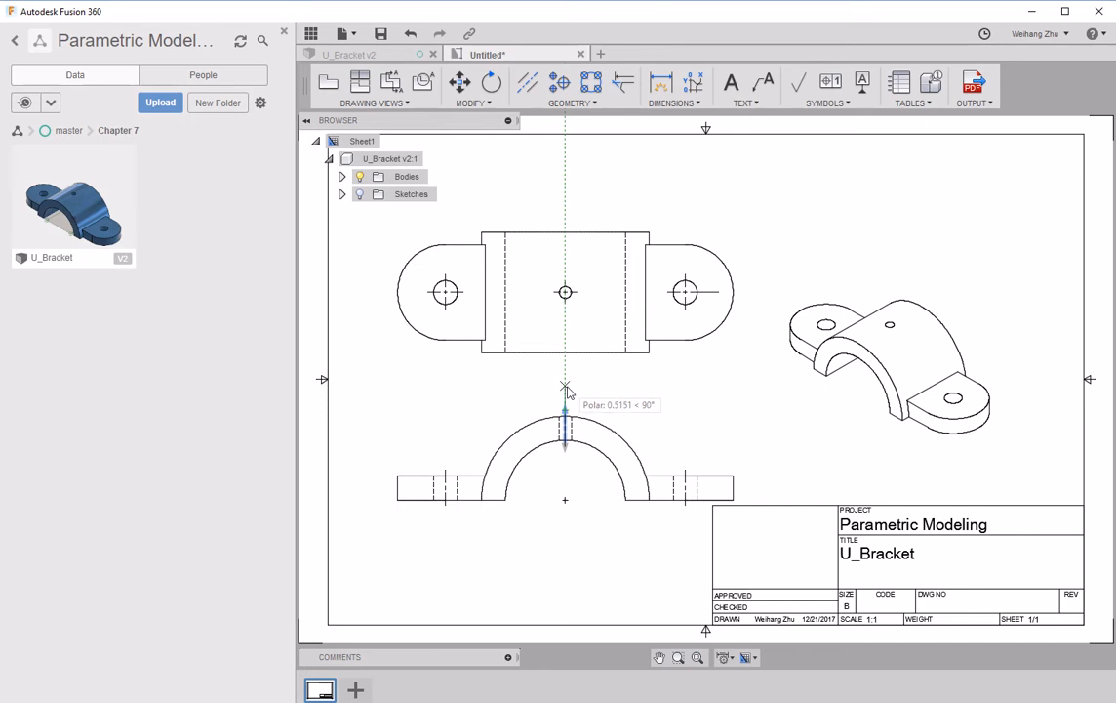
left_click(567, 385)
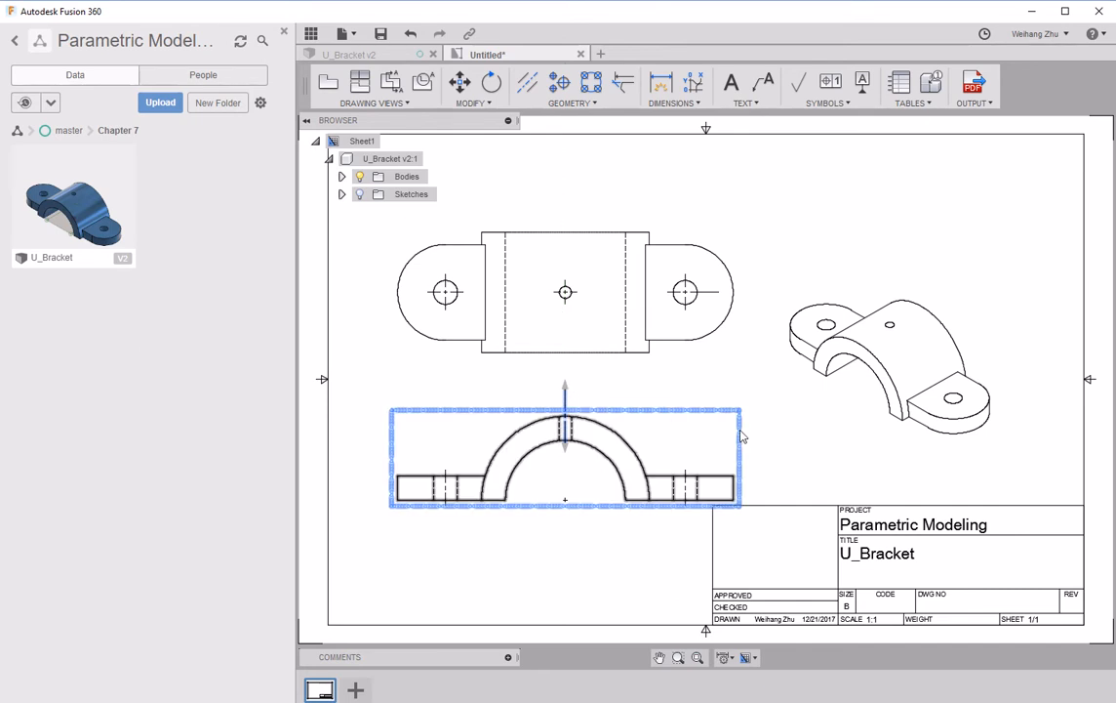
key("Escape")
Dimension the top view's center distance between the two outer holes, placed above, and the central body's vertical extent, placed at the far left.
left_click(666, 103)
left_click(673, 118)
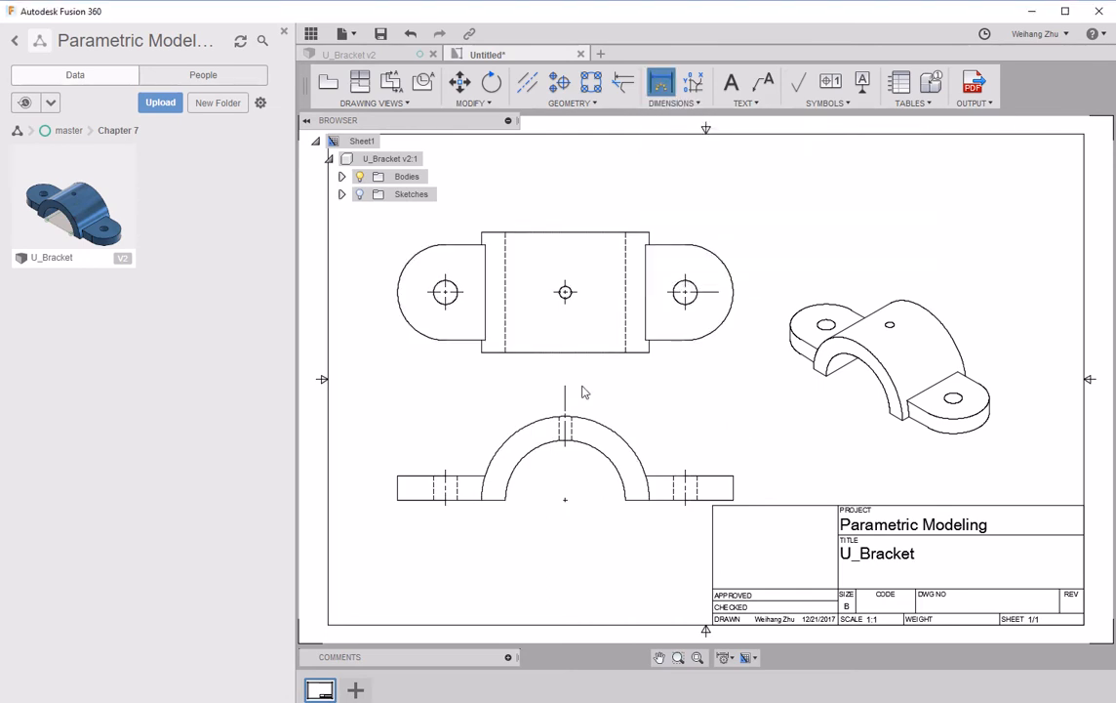
left_click(445, 292)
left_click(685, 292)
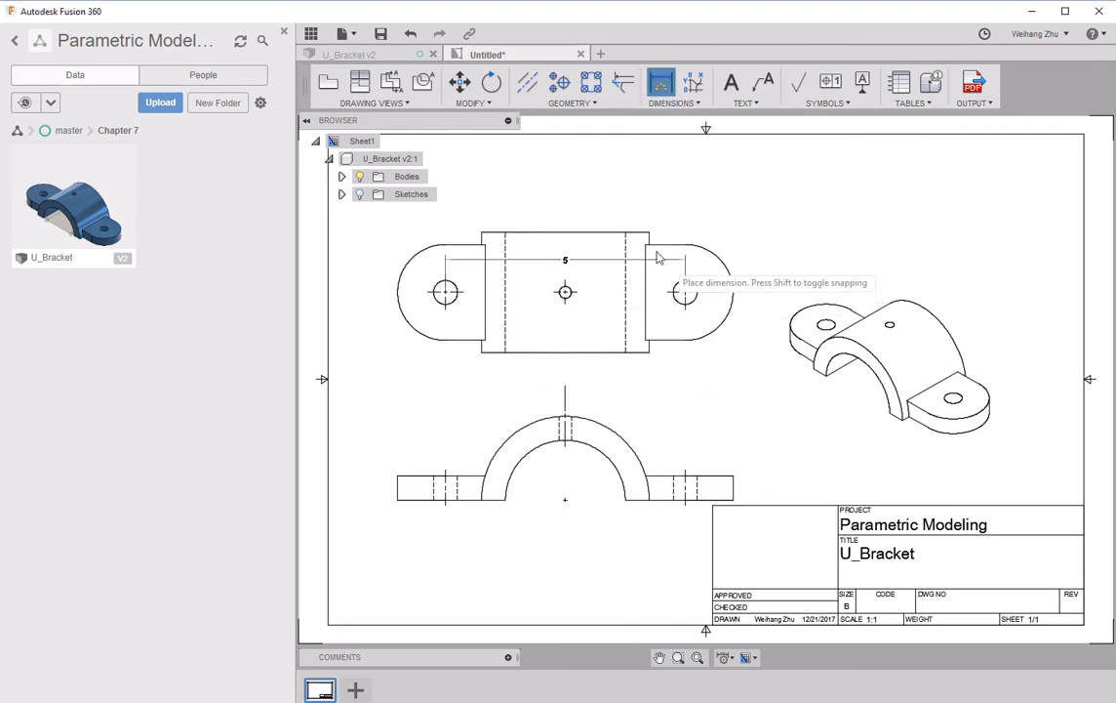
left_click(561, 204)
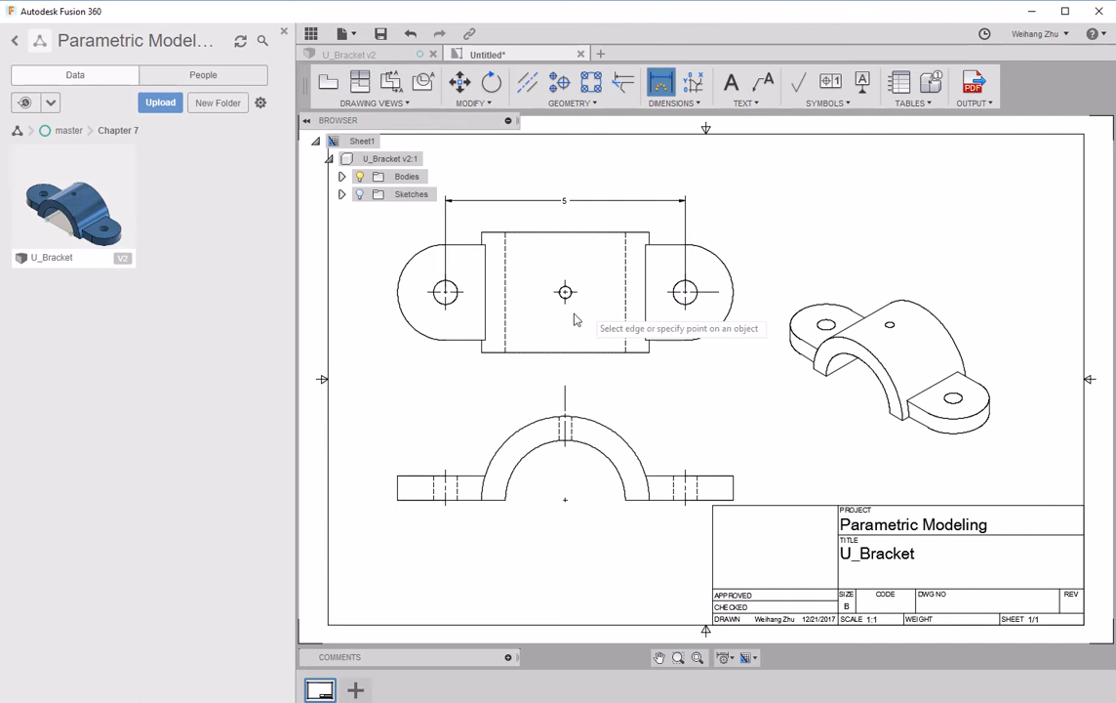
left_click(481, 352)
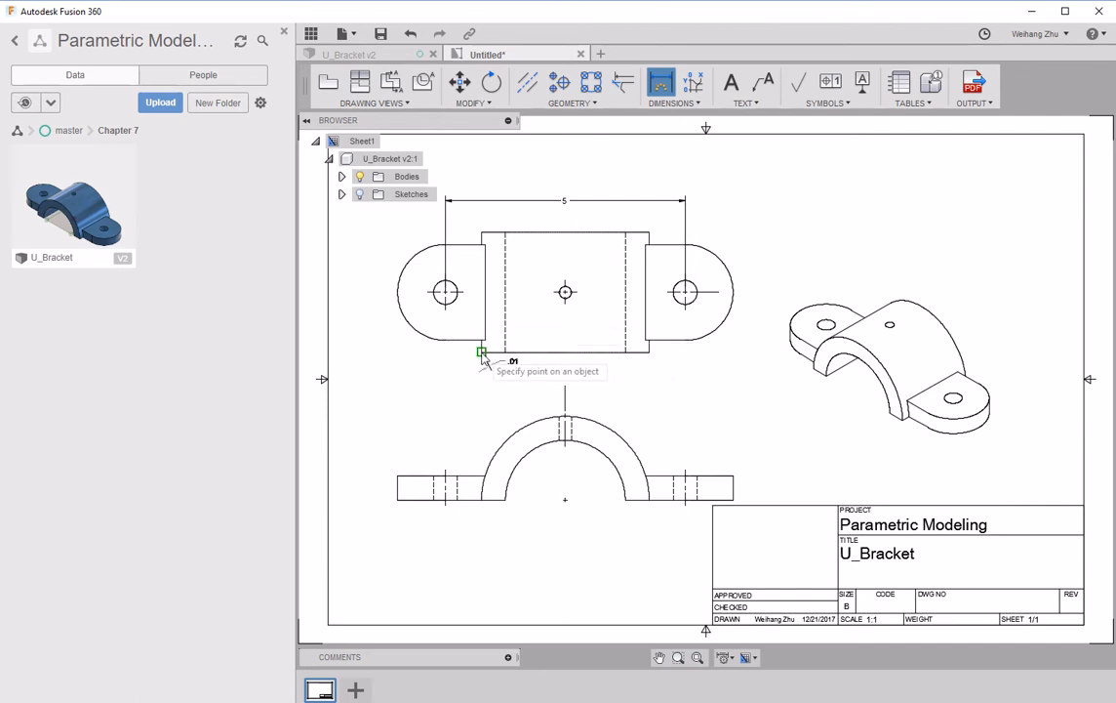
left_click(481, 232)
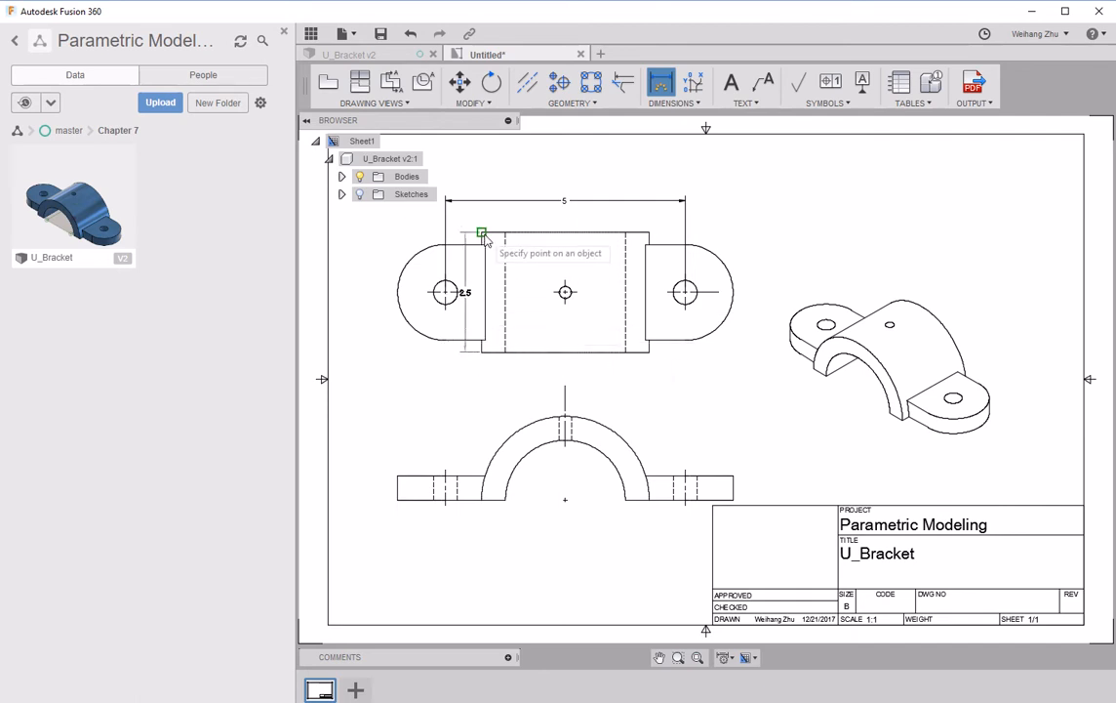
left_click(372, 277)
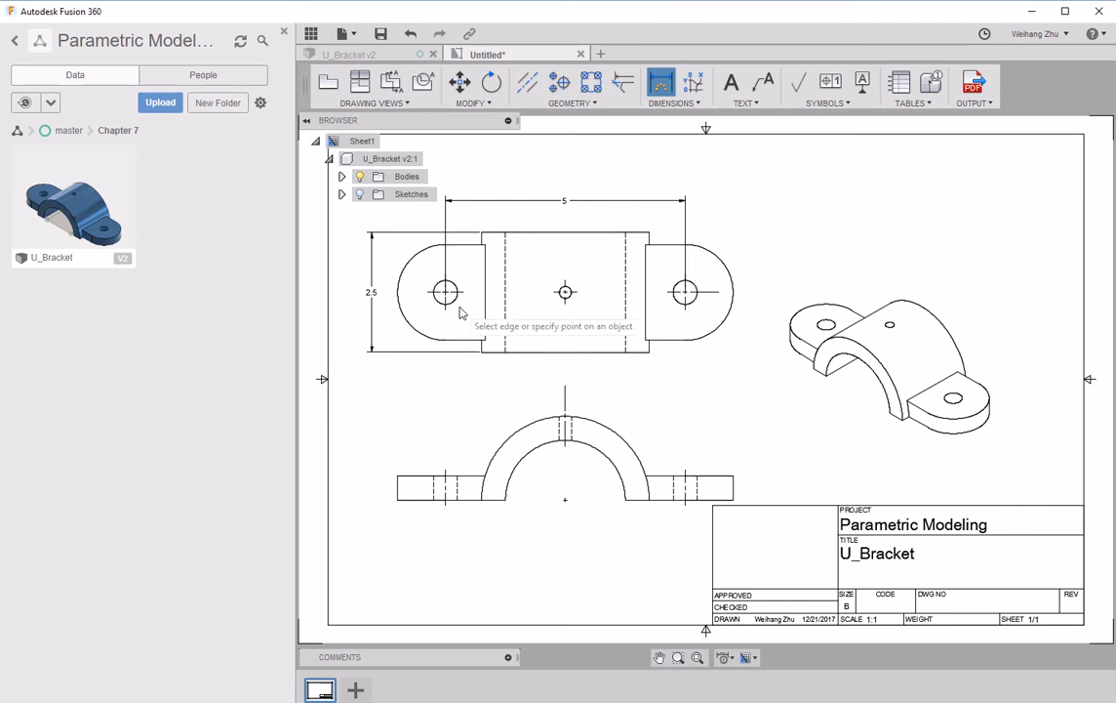
Dimension the diameter of the top view's right-hand hole and the radius of its right rounded end.
left_click(695, 307)
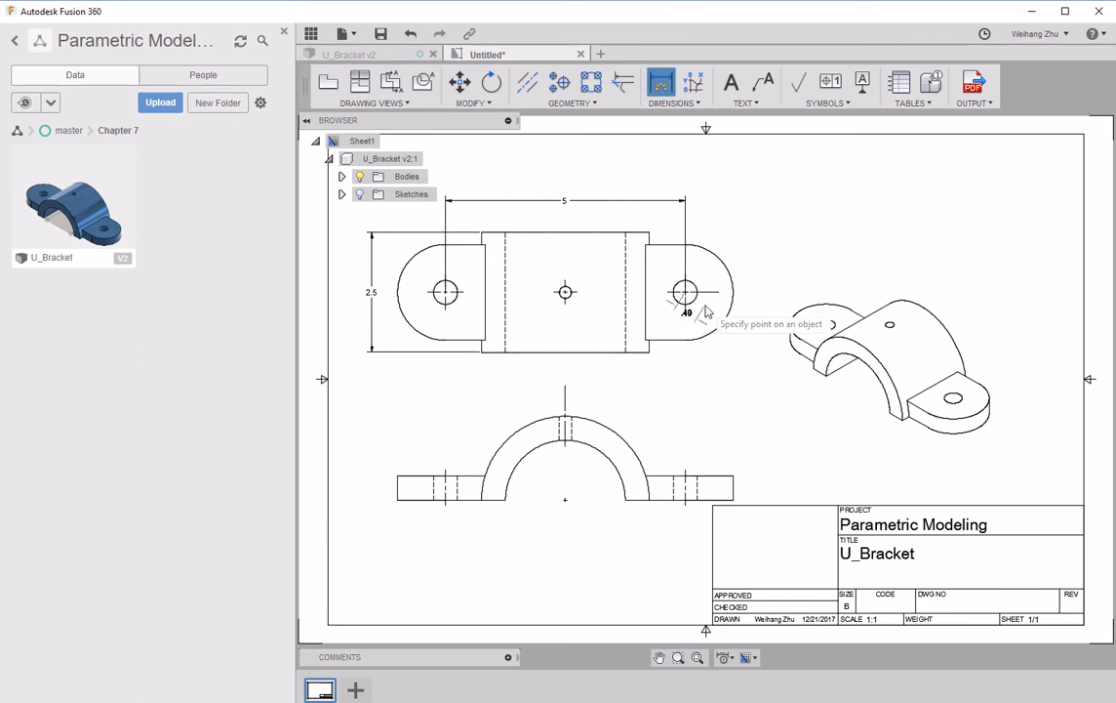
key("Escape")
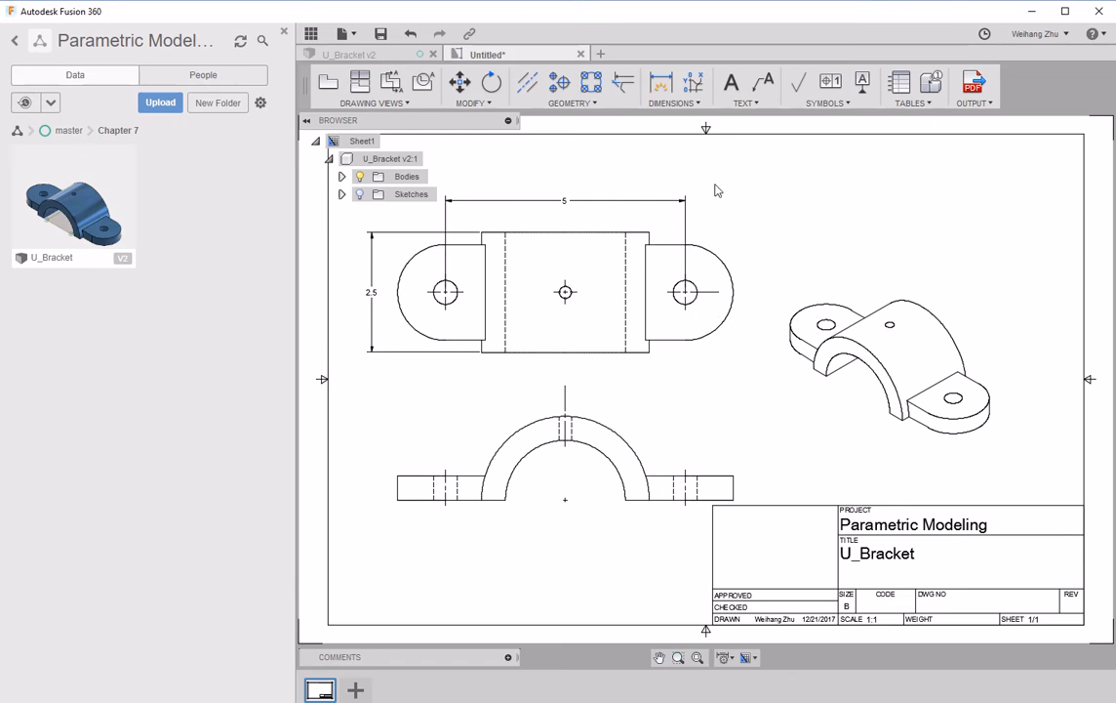
left_click(670, 103)
left_click(667, 118)
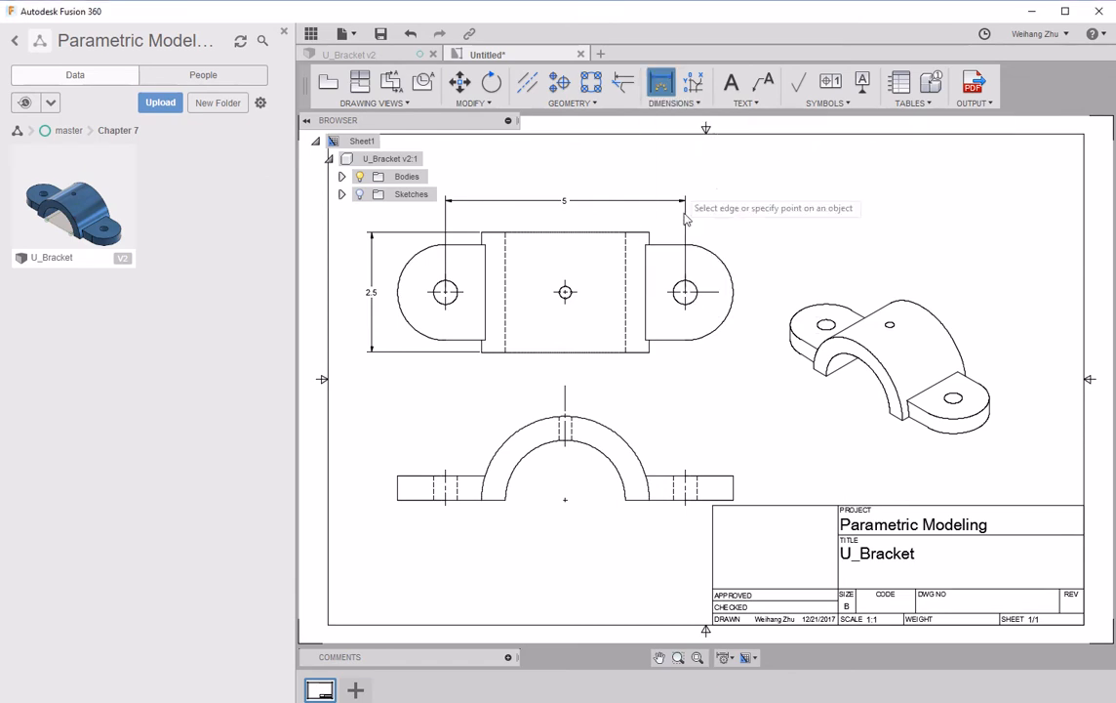
left_click(695, 305)
left_click(711, 312)
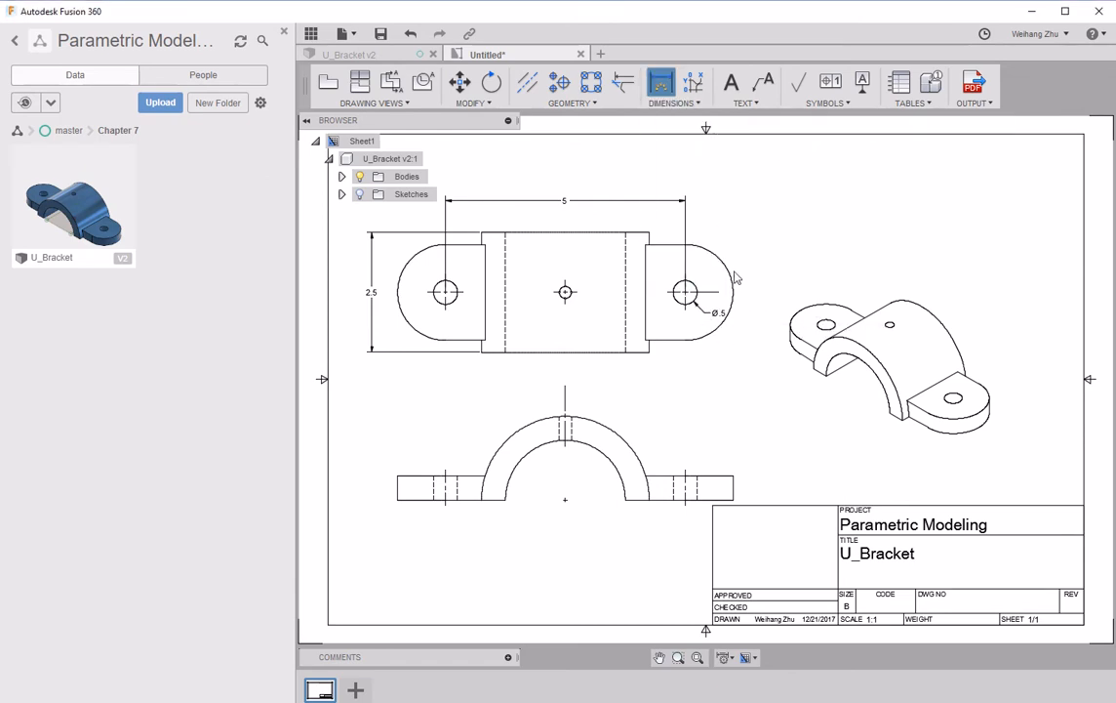
left_click(727, 274)
left_click(757, 240)
left_click(570, 297)
key("Escape")
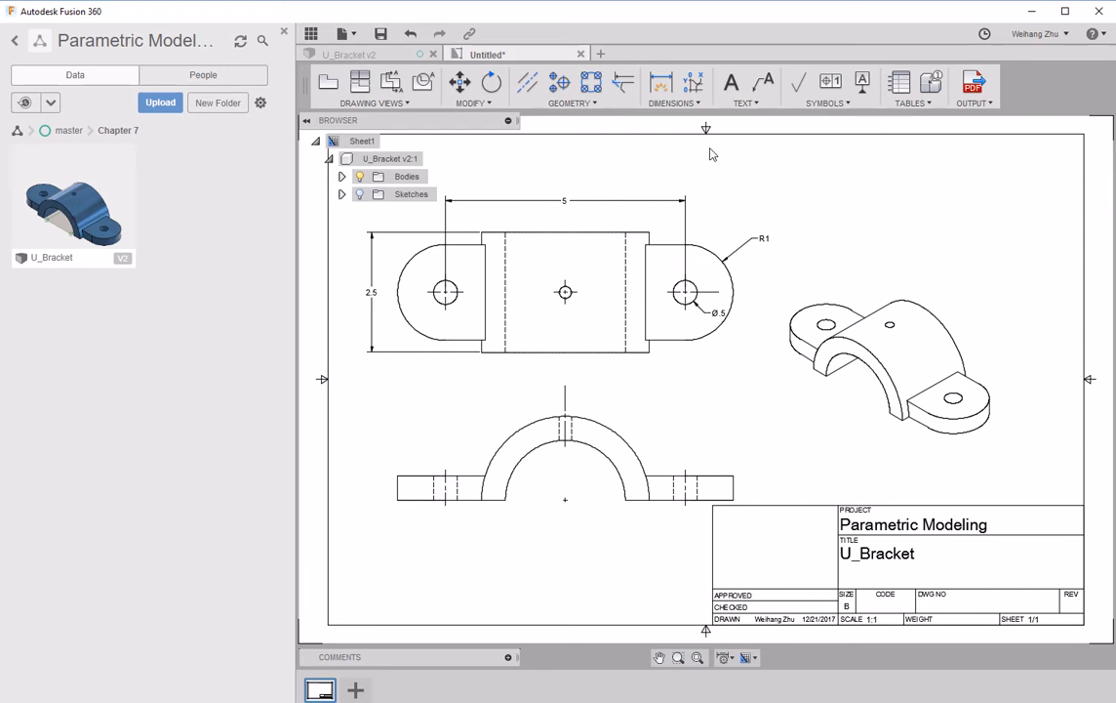
left_click(673, 102)
left_click(673, 118)
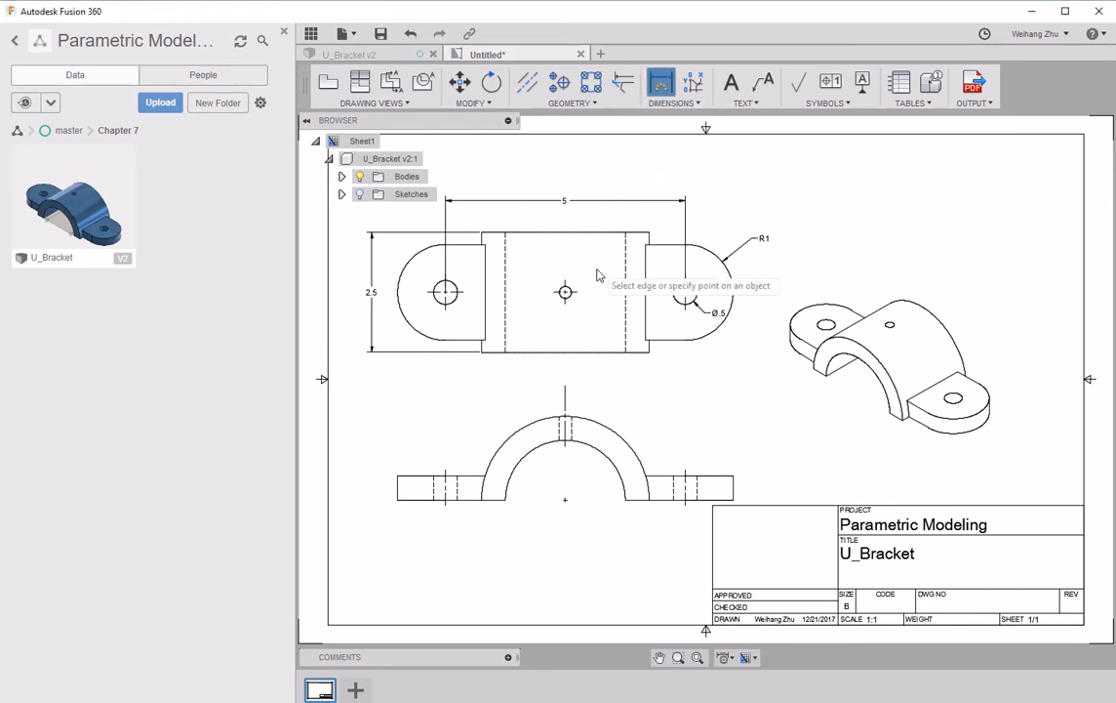
left_click(570, 293)
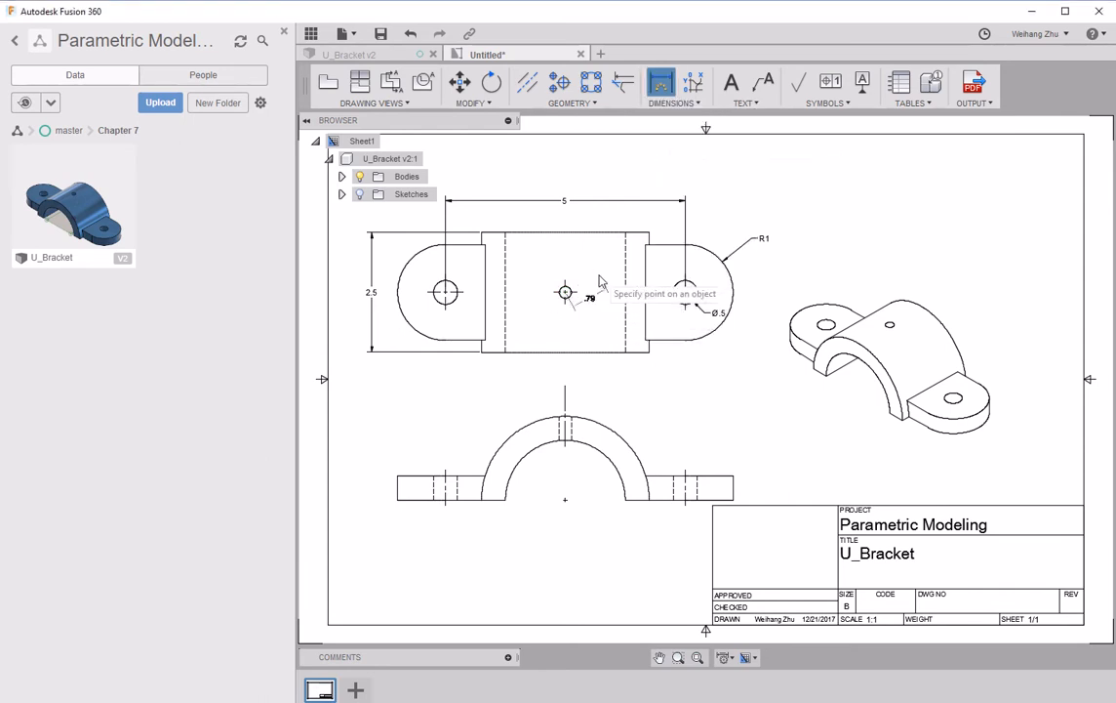
key("Escape")
left_click(674, 102)
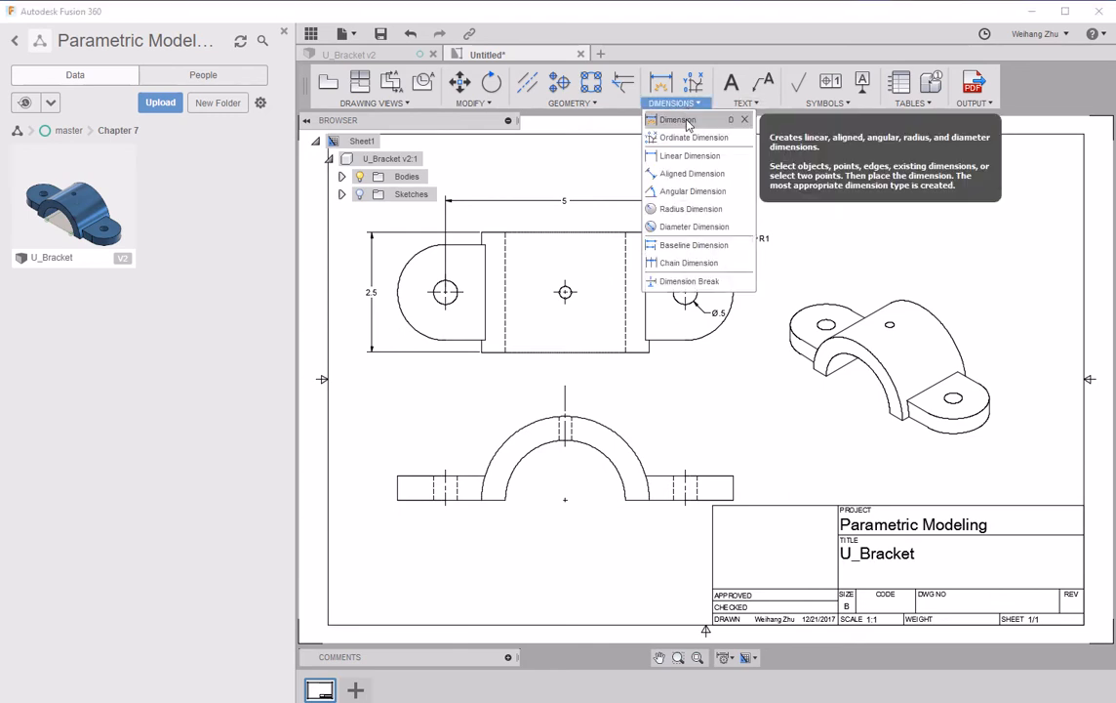
left_click(702, 27)
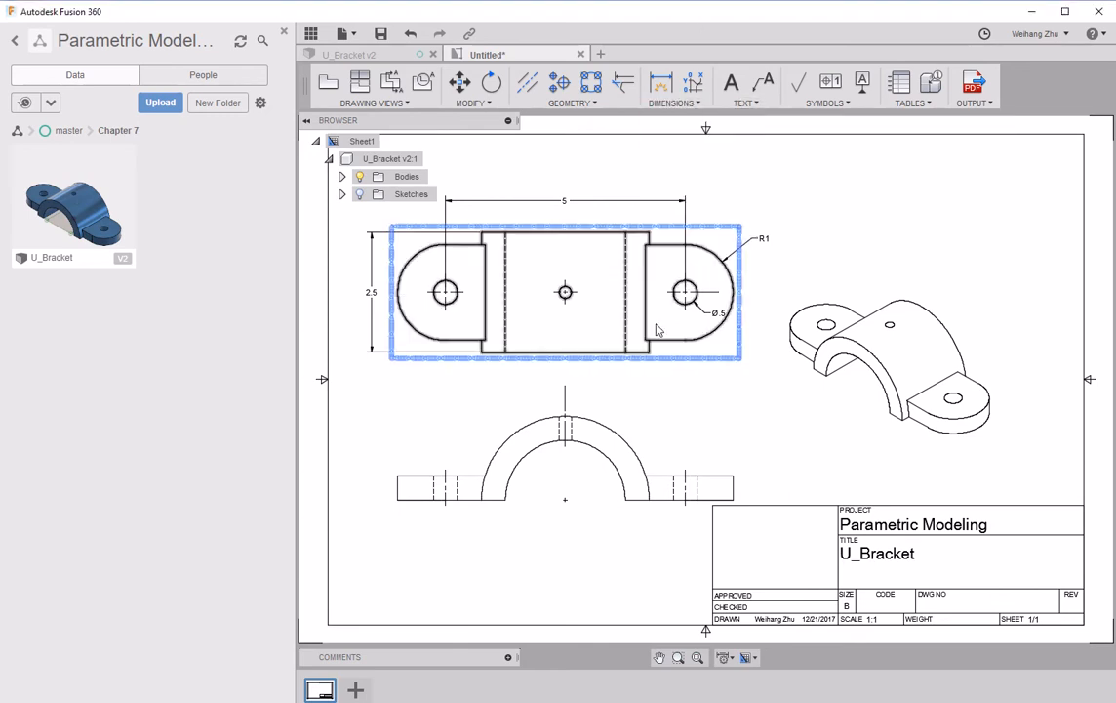
Dimension the diameter of the small middle hole in the top view, with the text to its upper right.
scroll(658, 339, "down", 3)
scroll(658, 341, "up", 5)
scroll(657, 349, "up", 1)
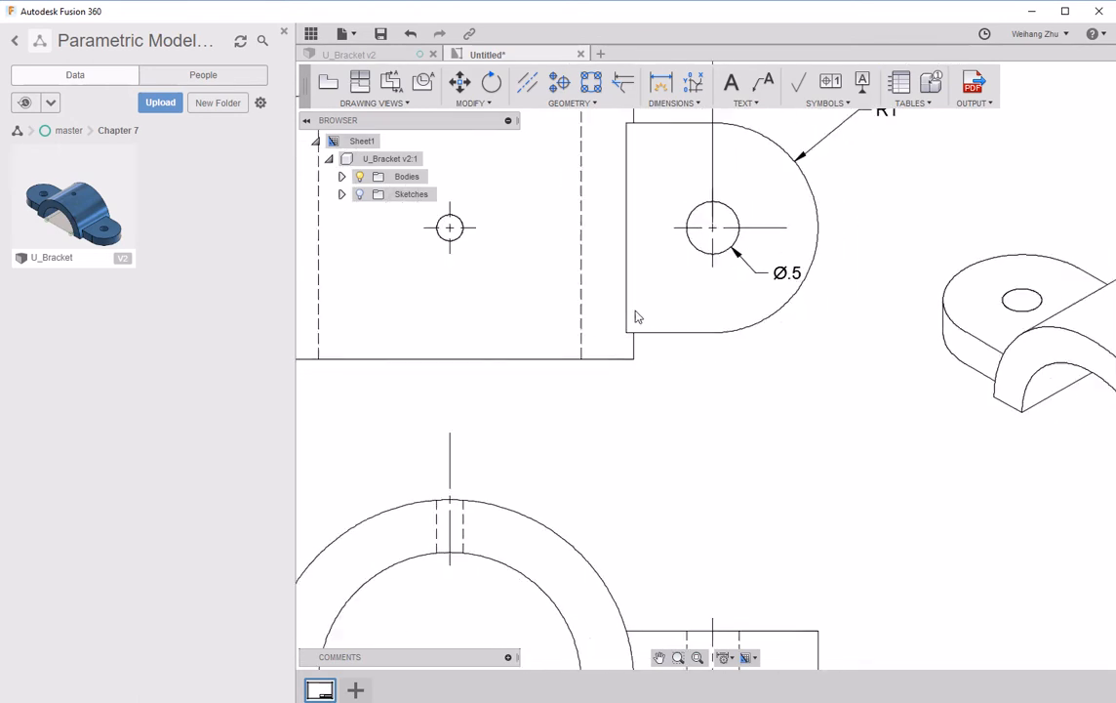
left_click(660, 103)
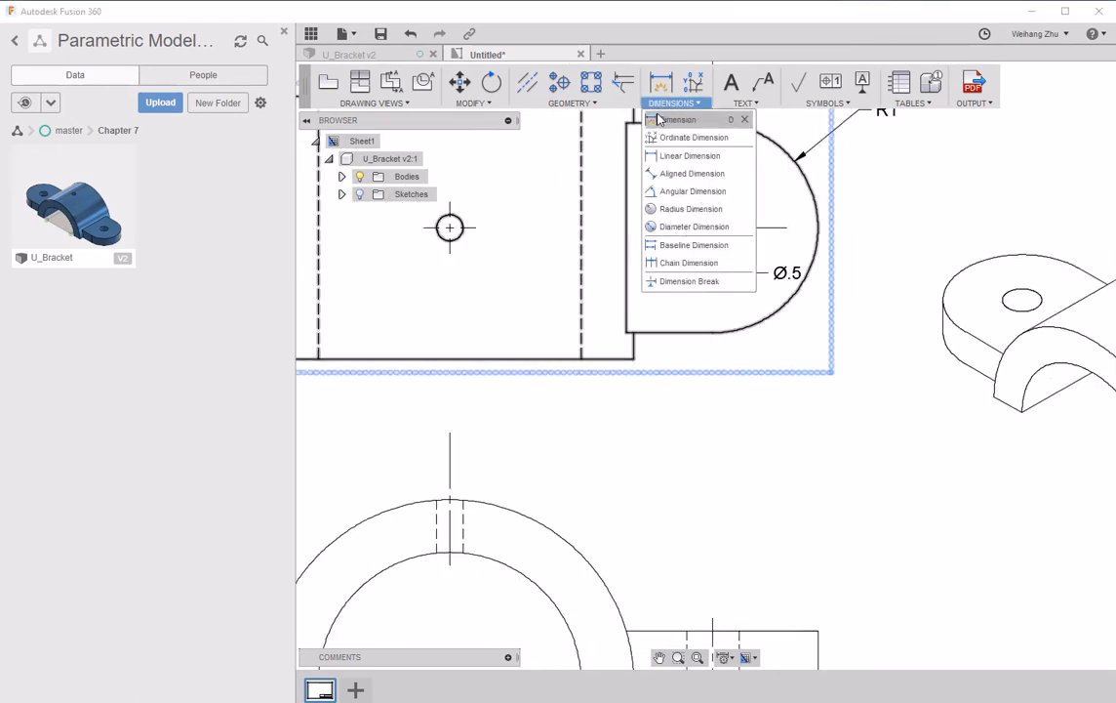
left_click(673, 117)
left_click(459, 219)
left_click(512, 199)
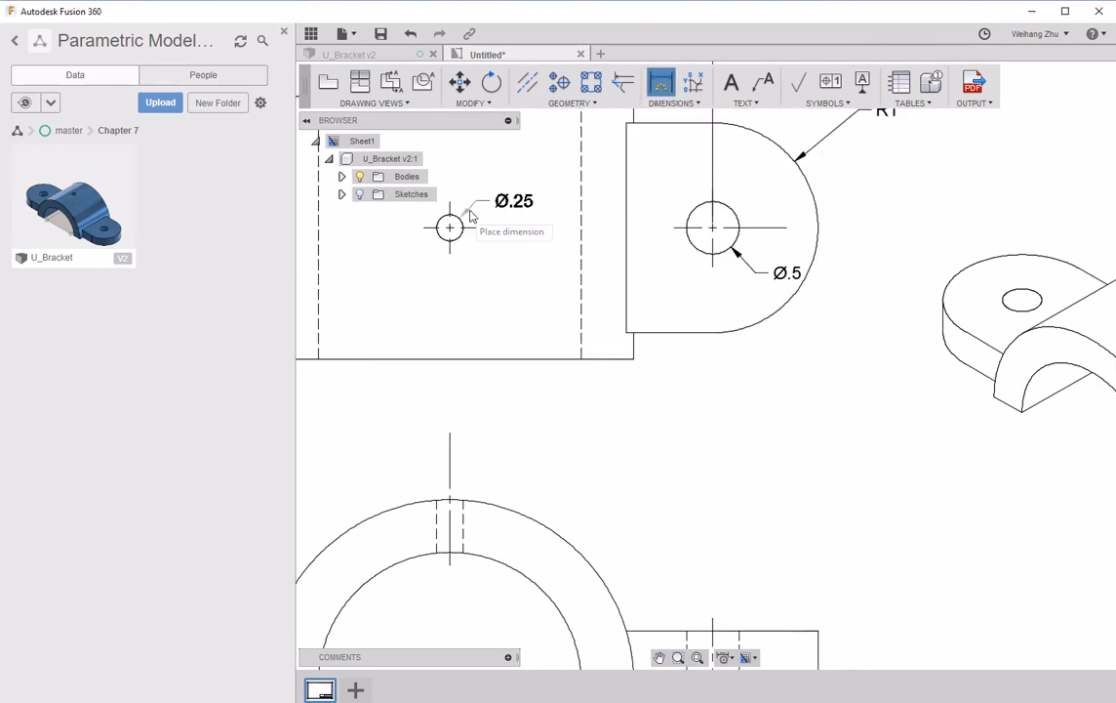
left_click(515, 190)
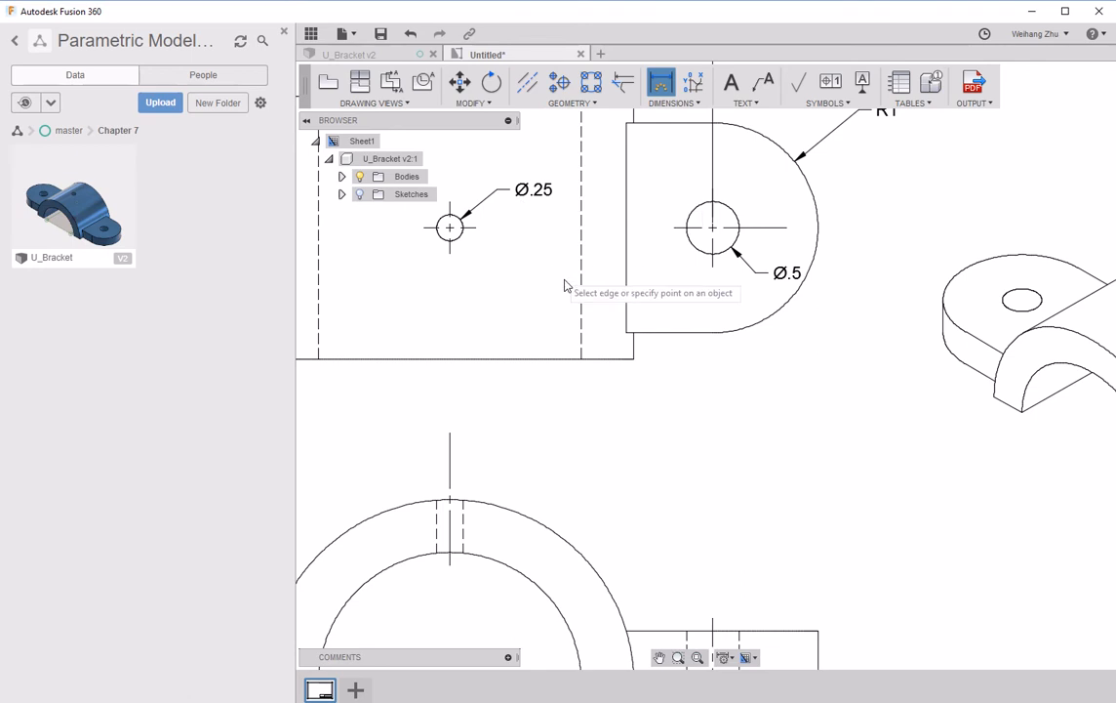
Dimension the distance between the middle hole and the left-hand hole, placed below the top view.
scroll(563, 280, "down", 5)
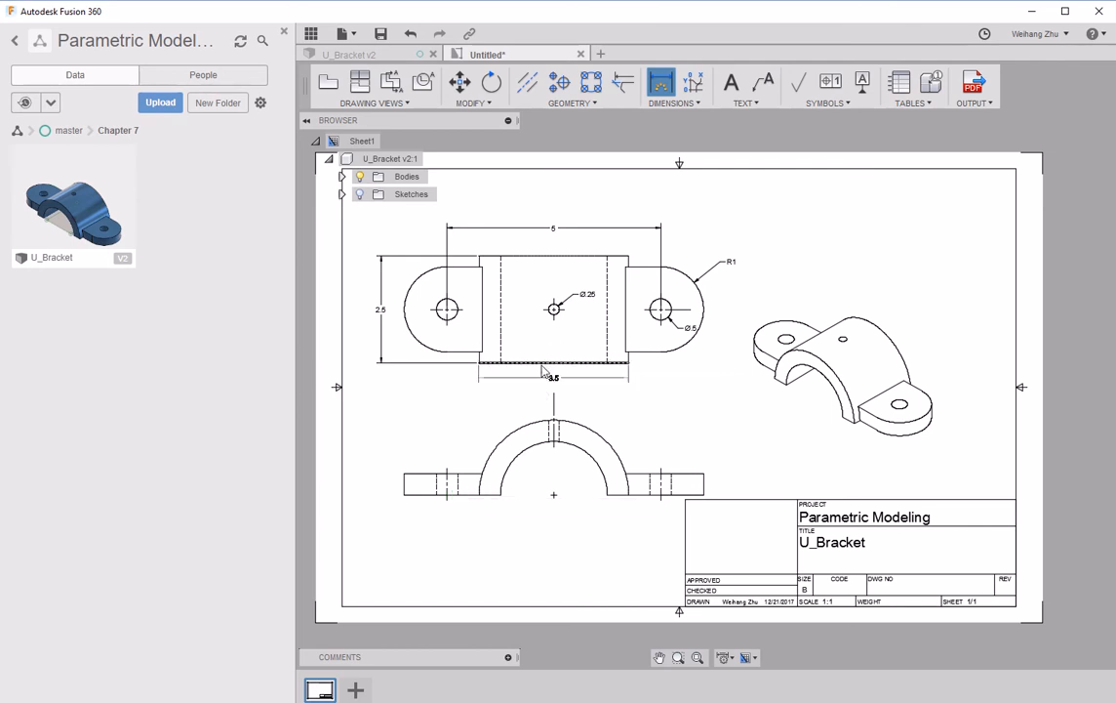
left_click(553, 309)
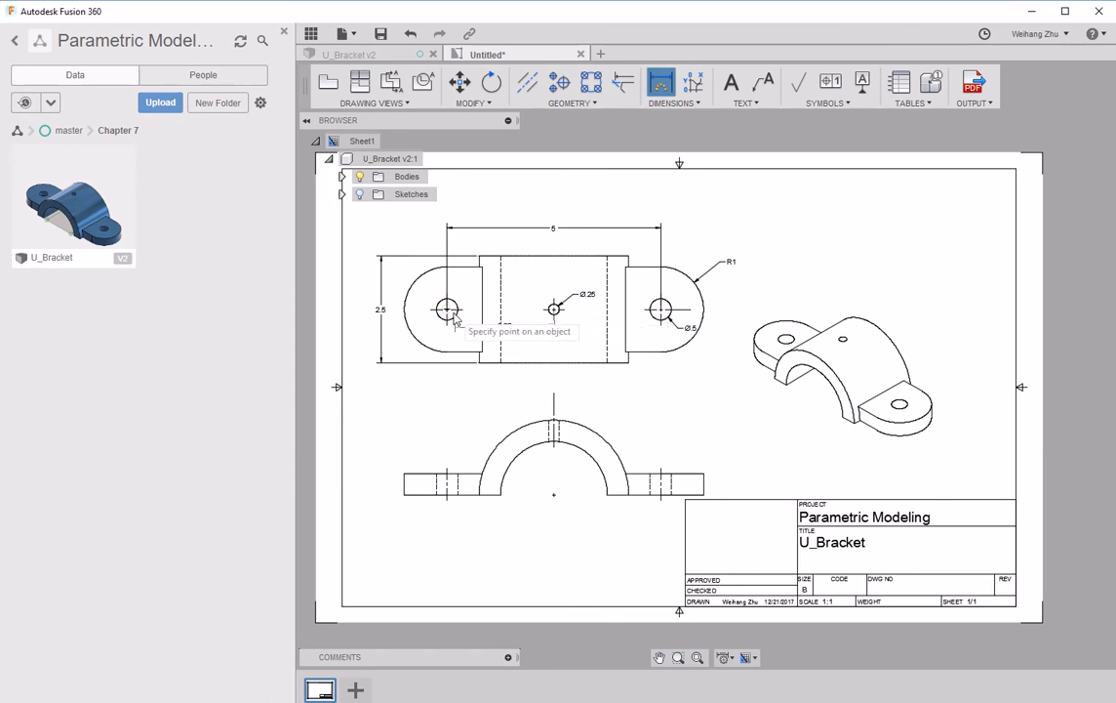
left_click(446, 309)
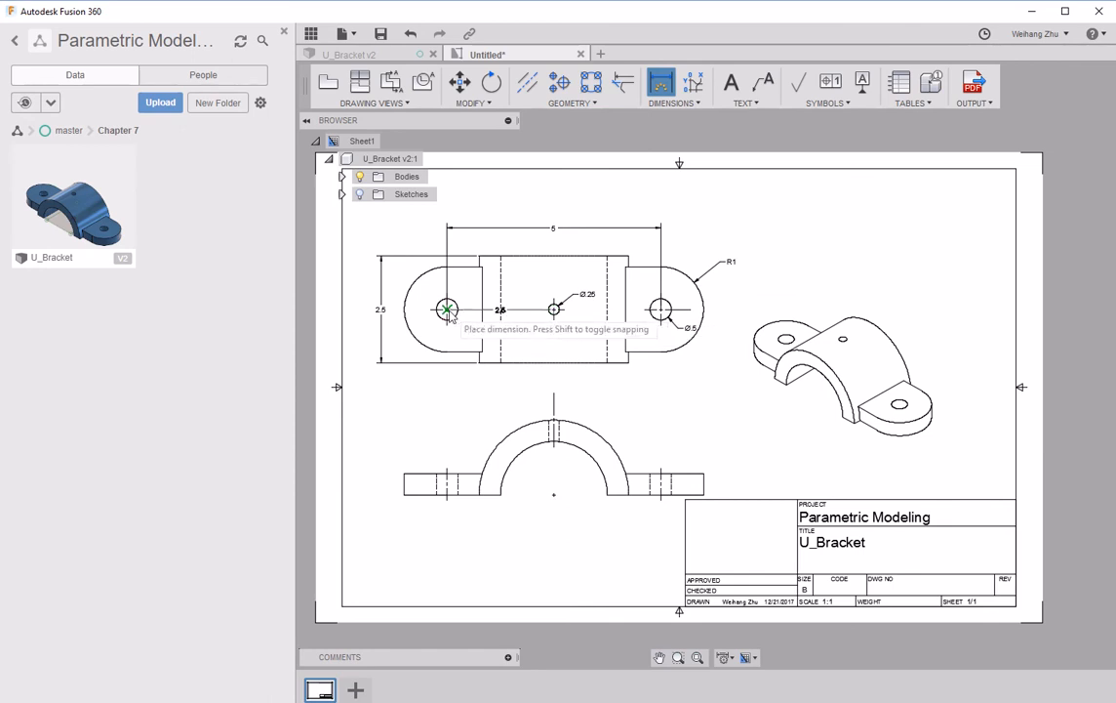
left_click(493, 377)
Dimension the radii of the outer and inner arcs of the arch in the front view.
left_click(594, 436)
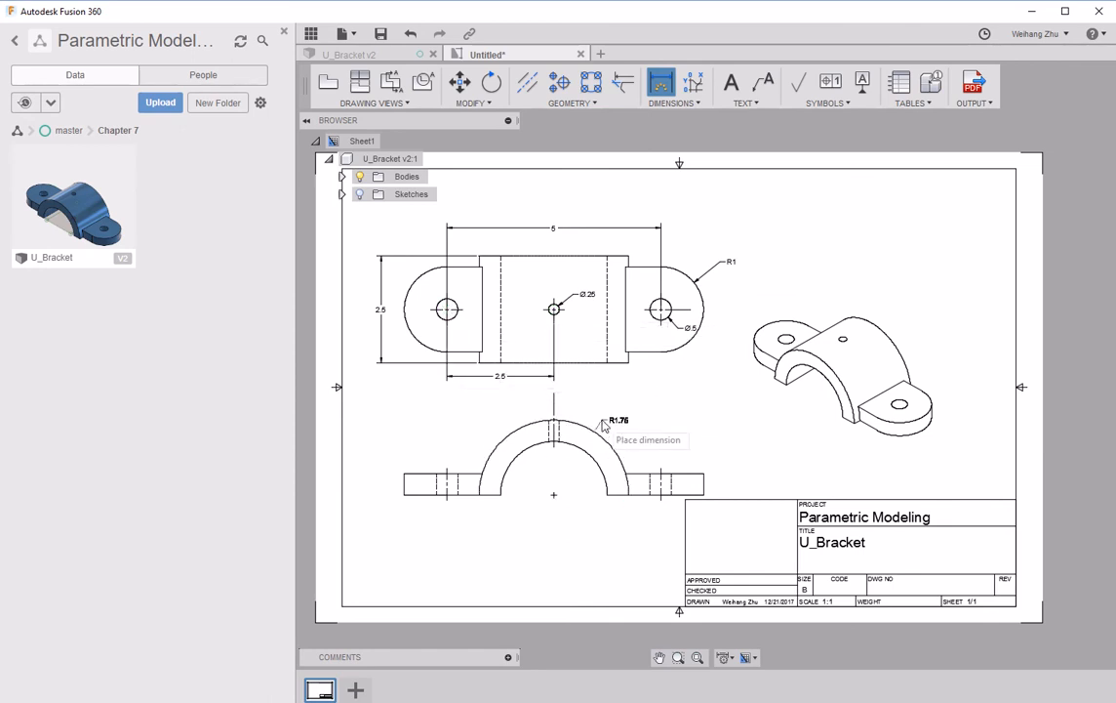
left_click(599, 414)
left_click(597, 464)
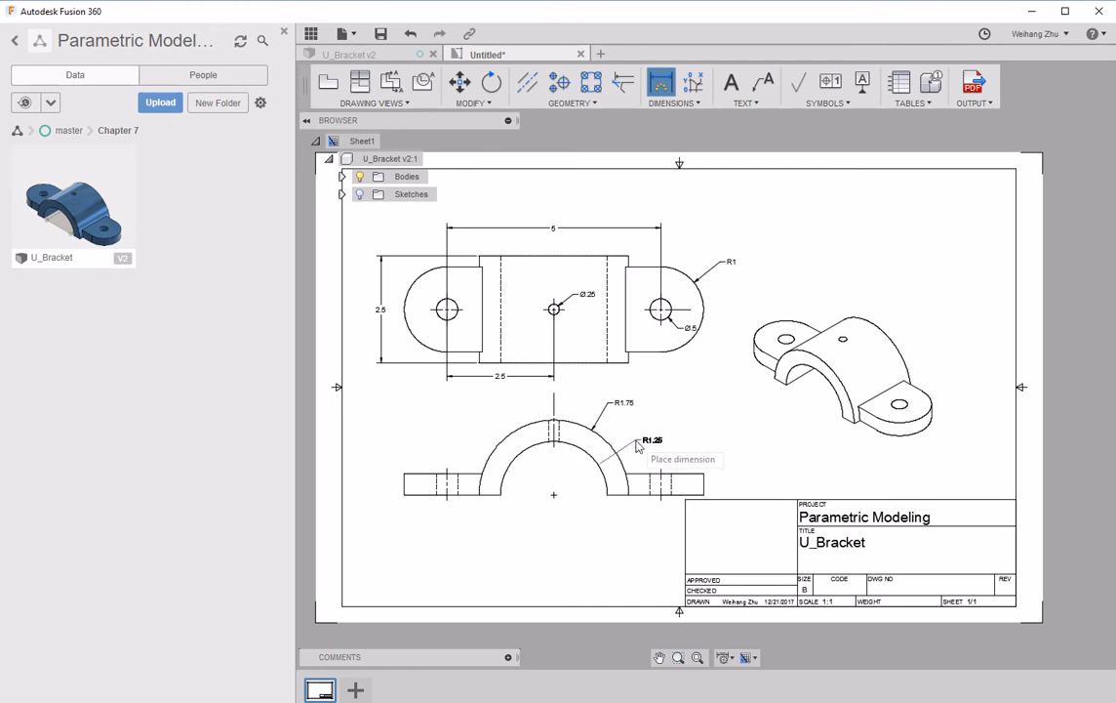
left_click(632, 440)
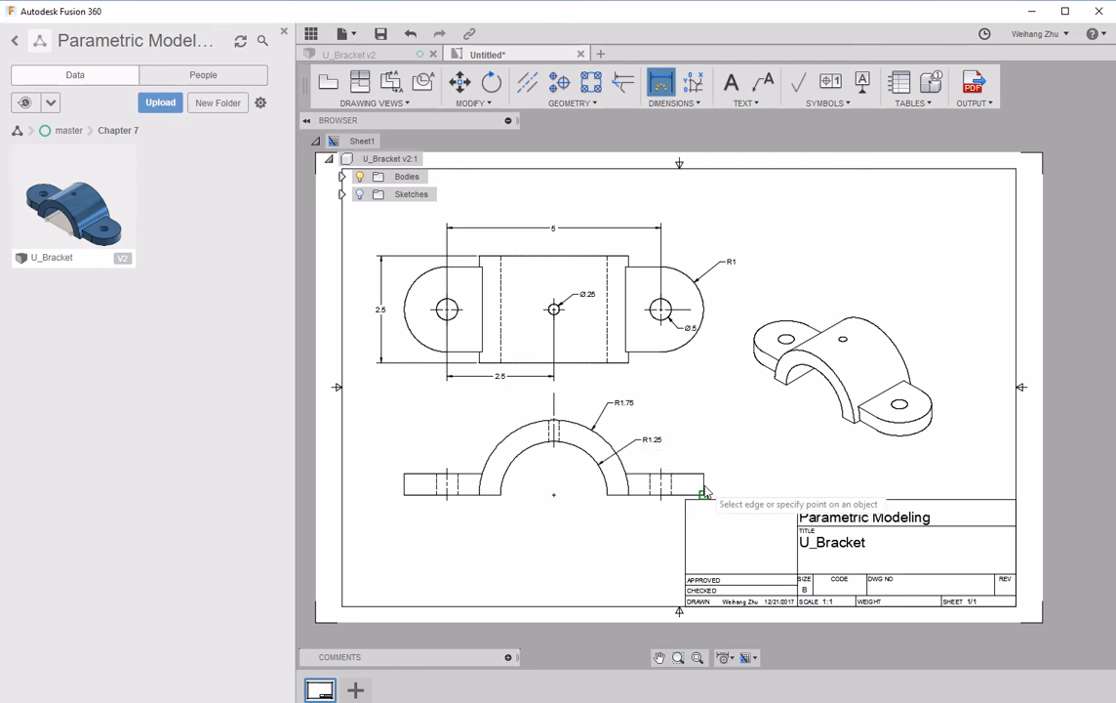
Dimension the thickness of the right-hand flange at its outer end in the front view.
left_click(703, 474)
left_click(704, 474)
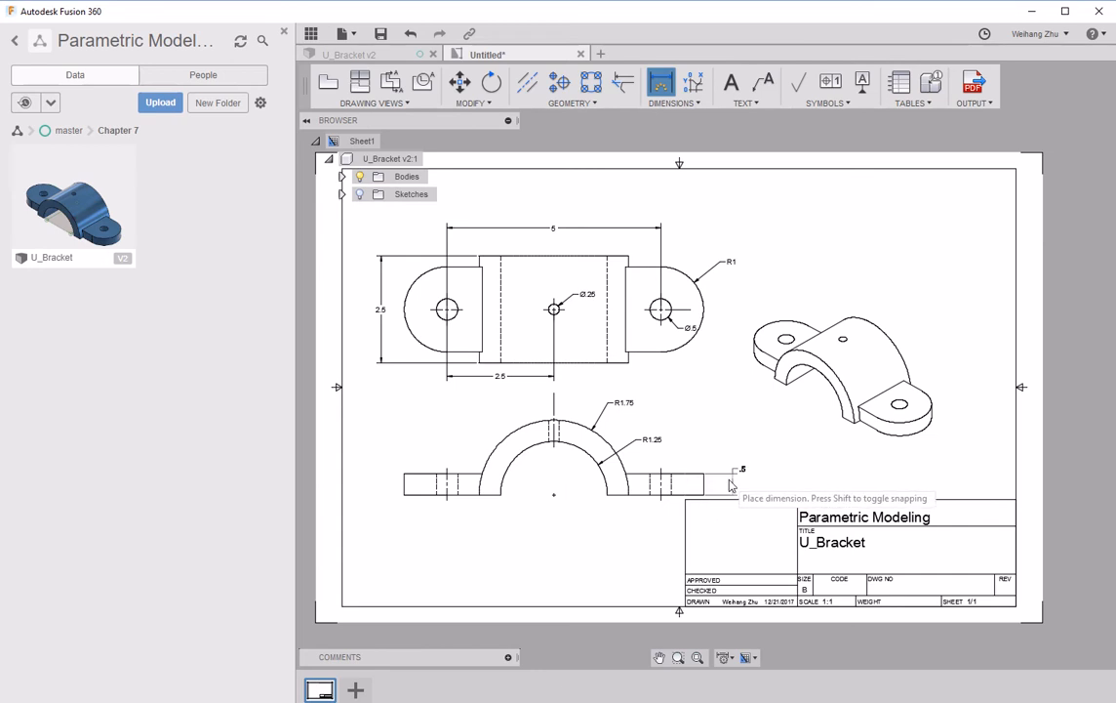
left_click(725, 478)
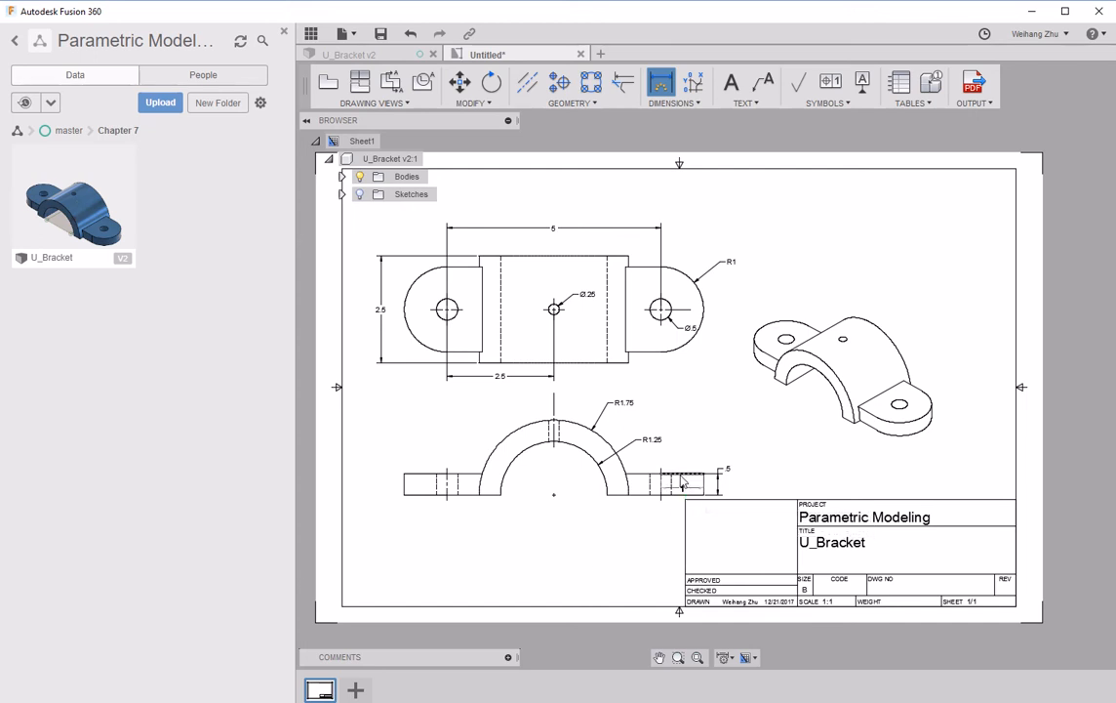
Change the drawing's linear unit format to Fractional.
left_click(755, 664)
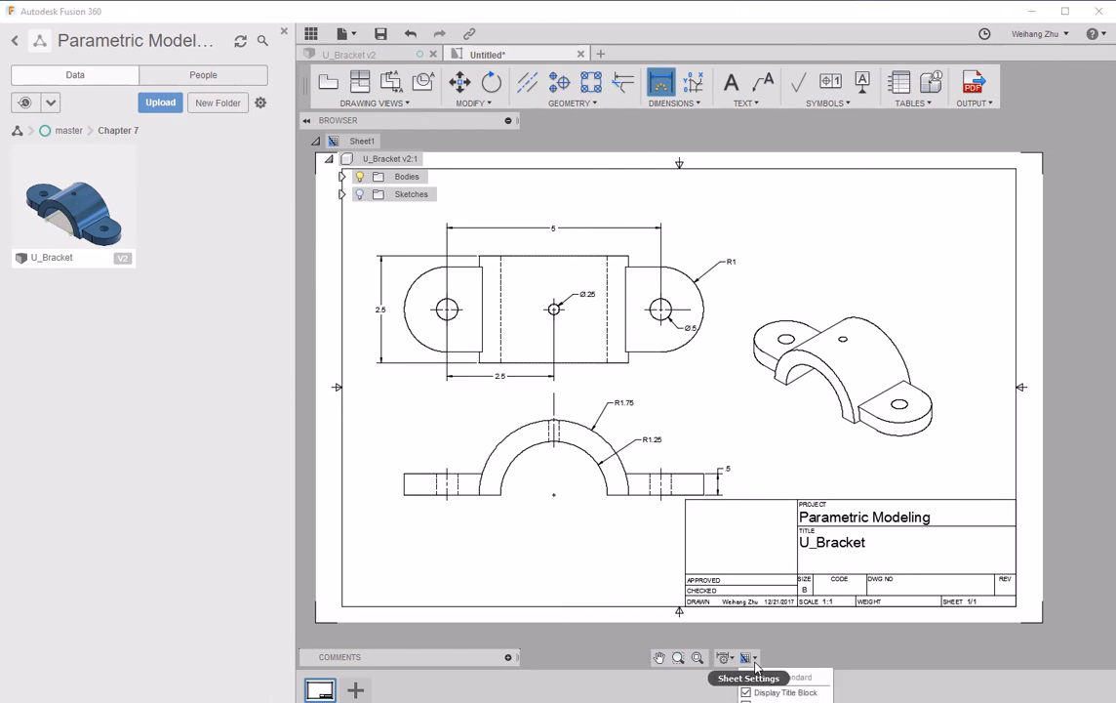
left_click(754, 662)
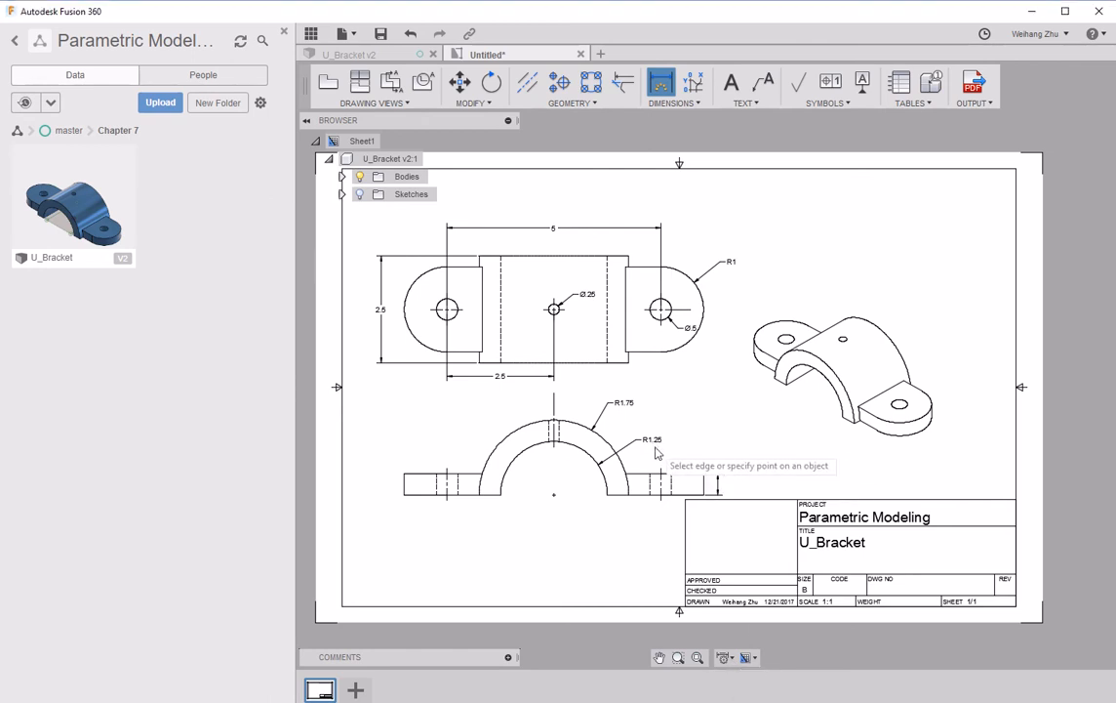
left_click(724, 656)
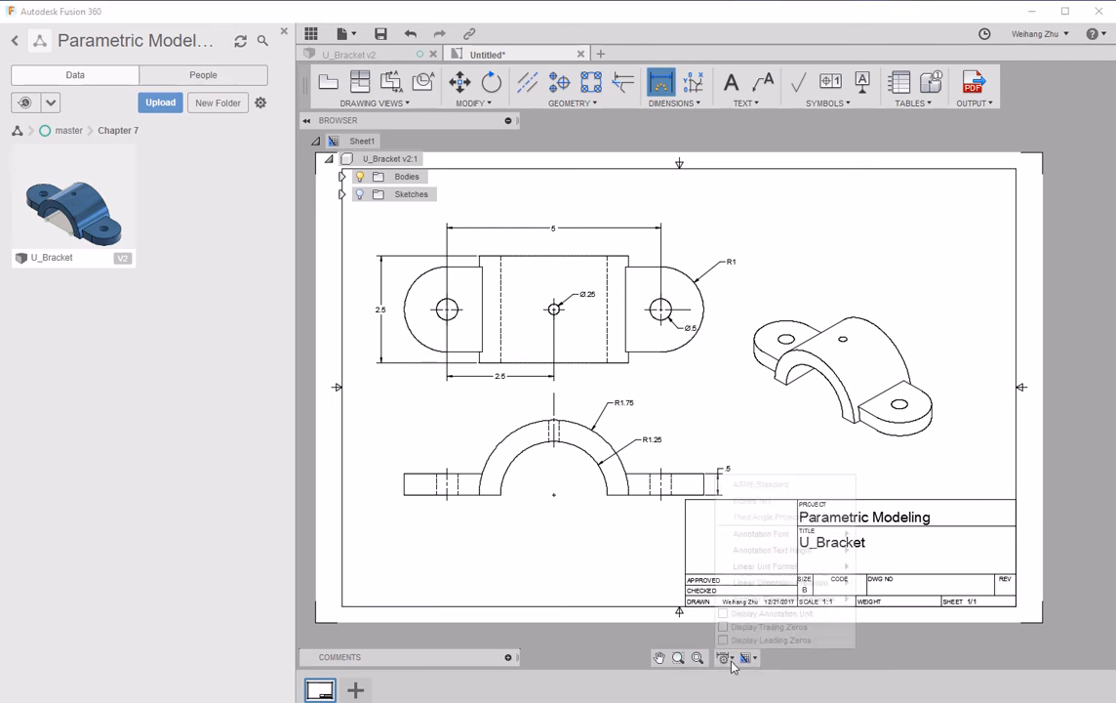
mouse_move(779, 567)
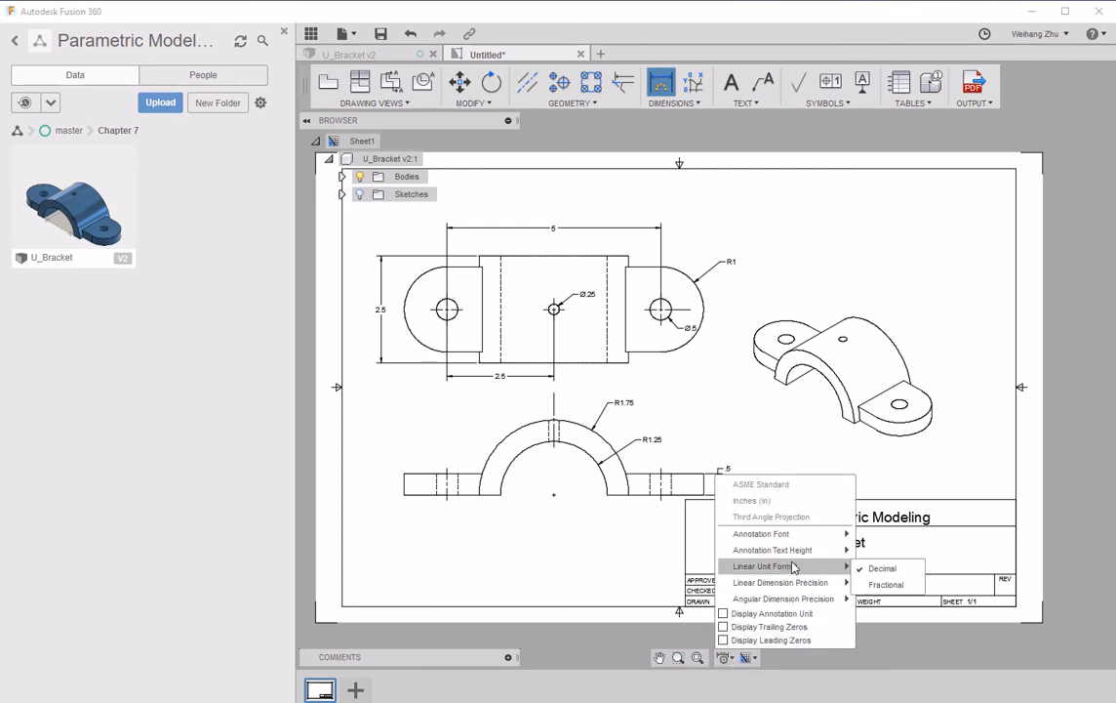
left_click(870, 585)
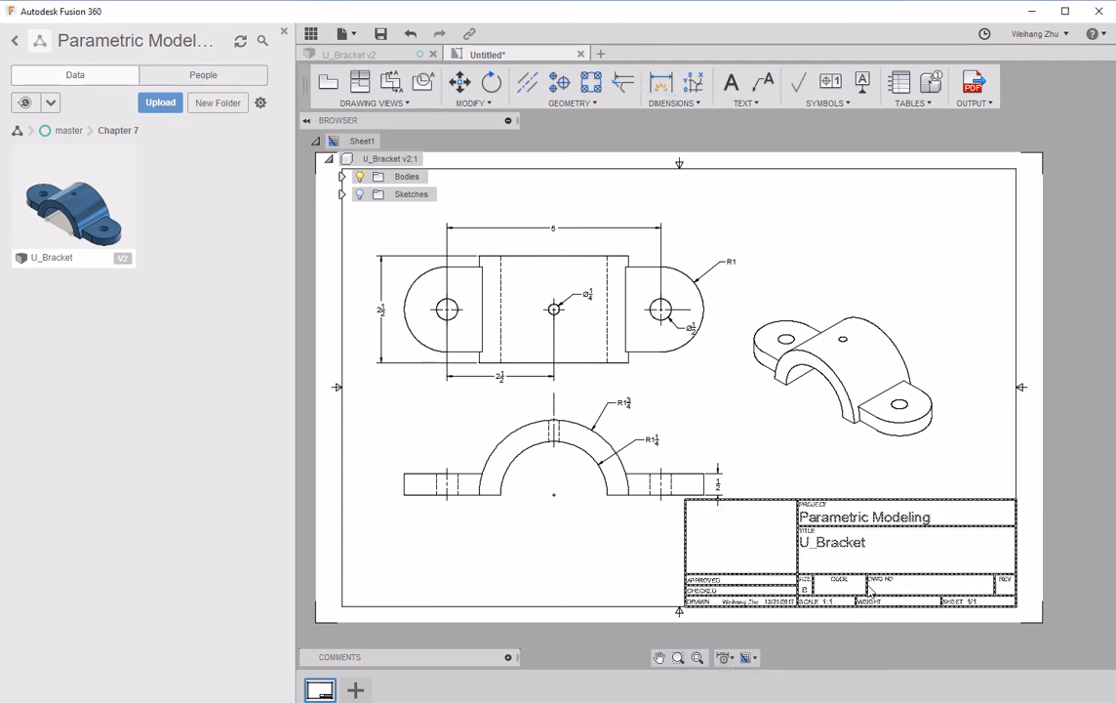
left_click(665, 457)
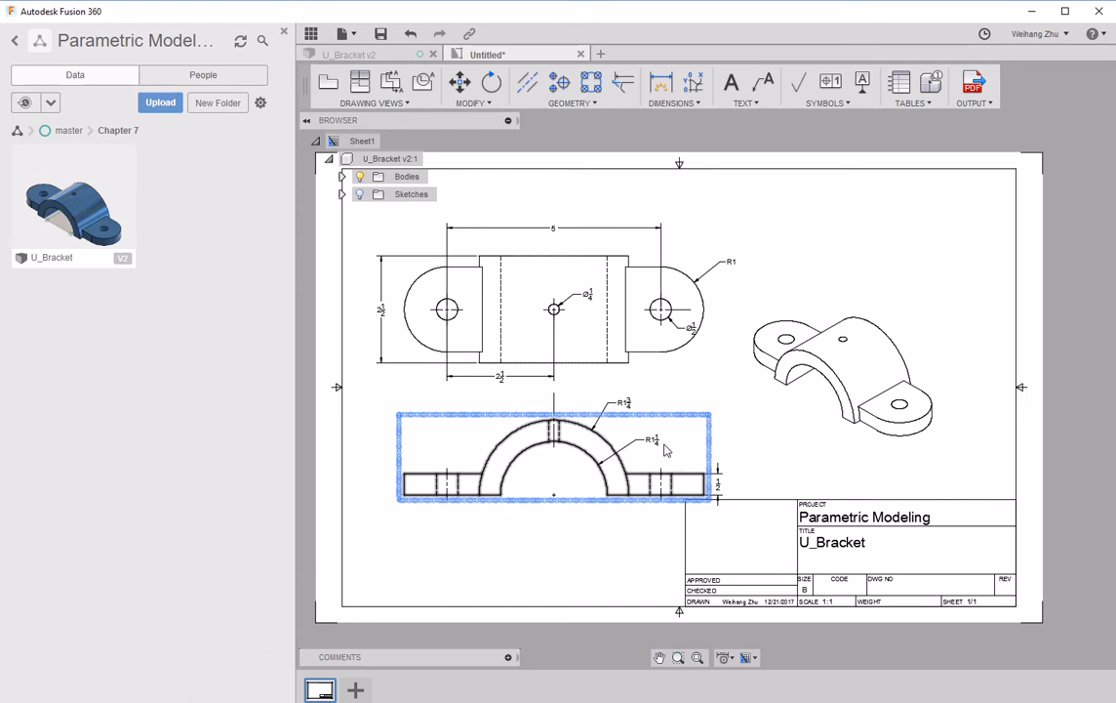
key("Escape")
Return the drawing's linear unit format to Decimal.
left_click(724, 657)
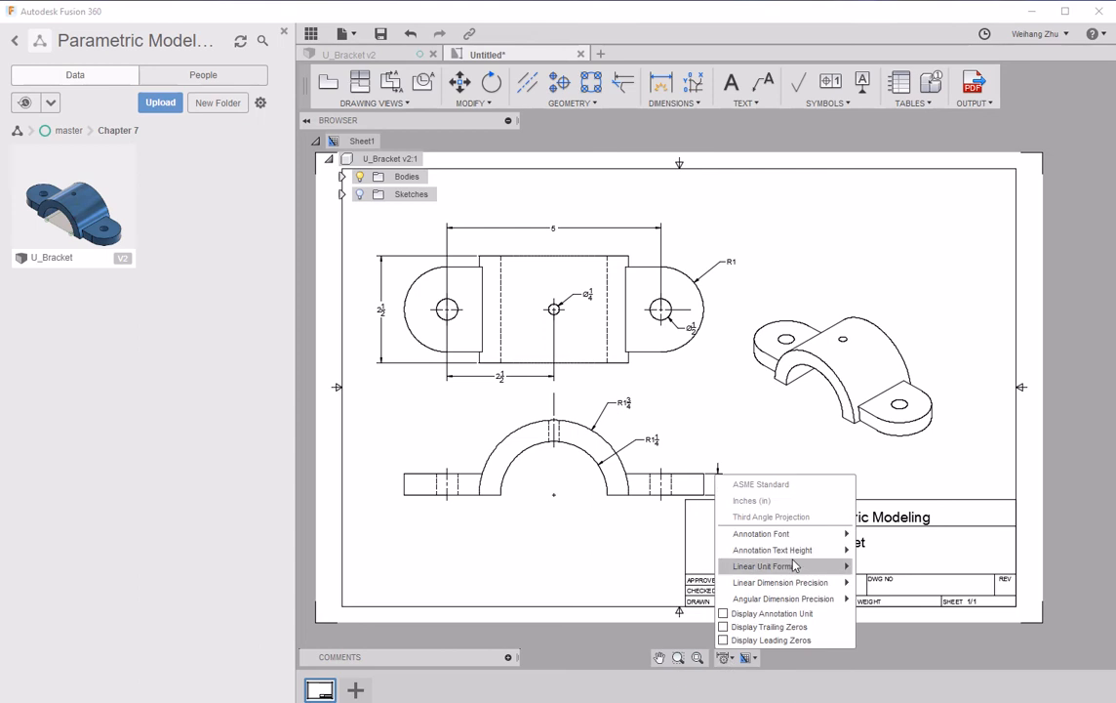
mouse_move(798, 566)
left_click(878, 566)
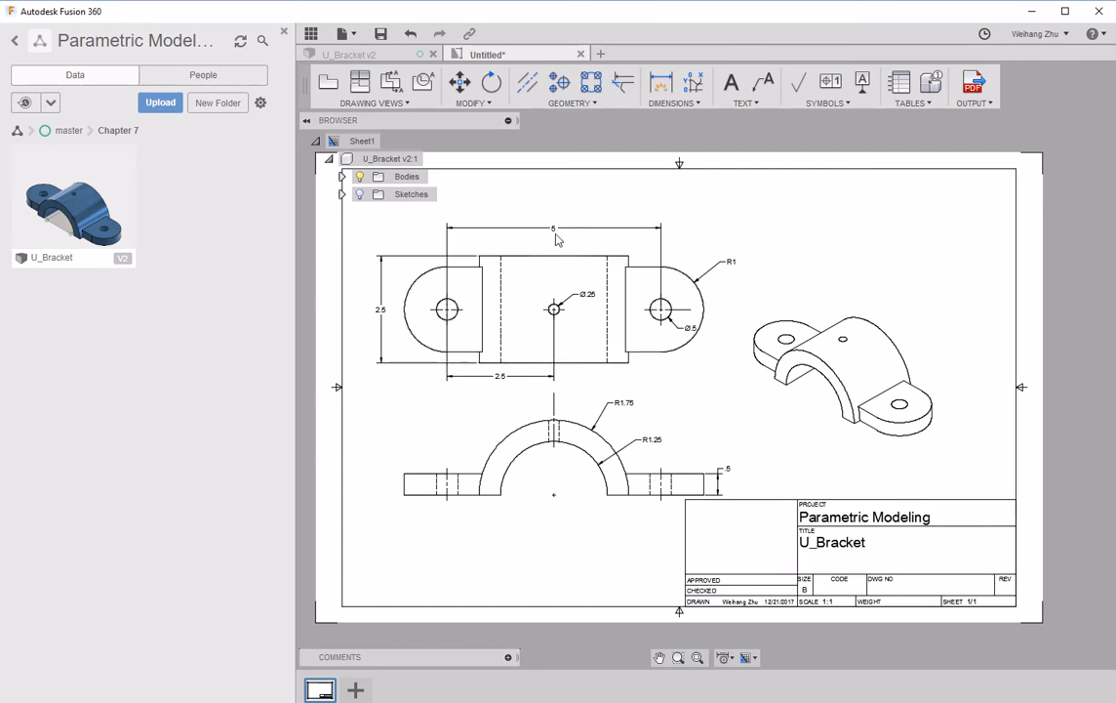
Turn on the display of trailing zeros for the drawing's dimensions.
left_click(726, 657)
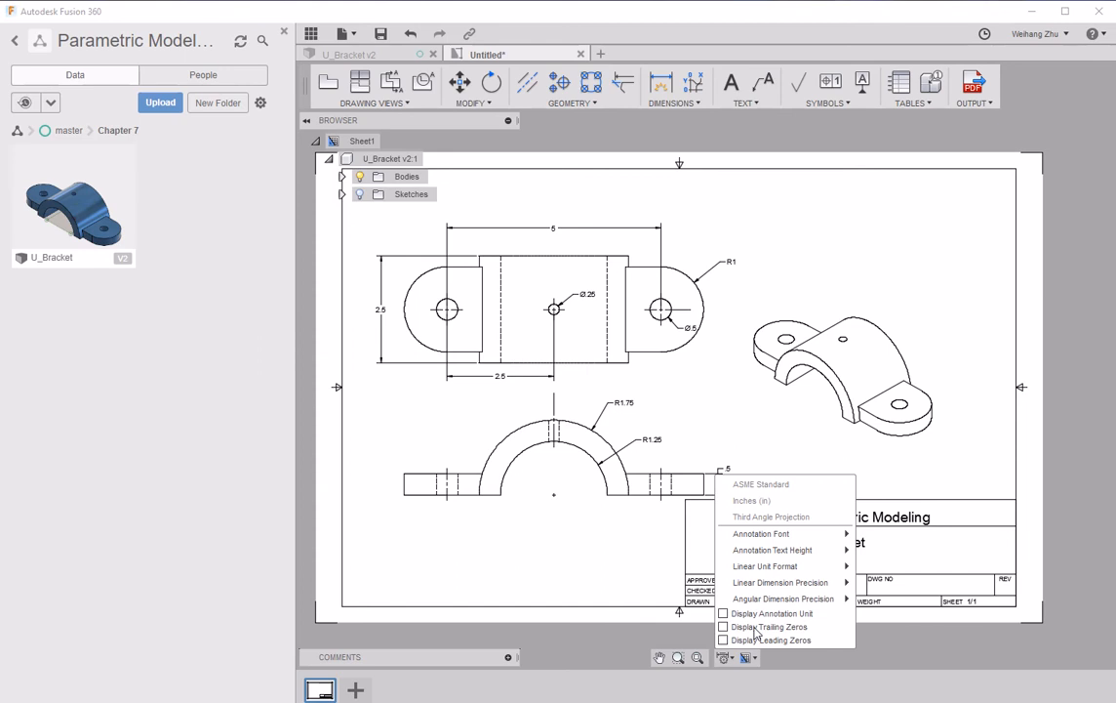
left_click(754, 632)
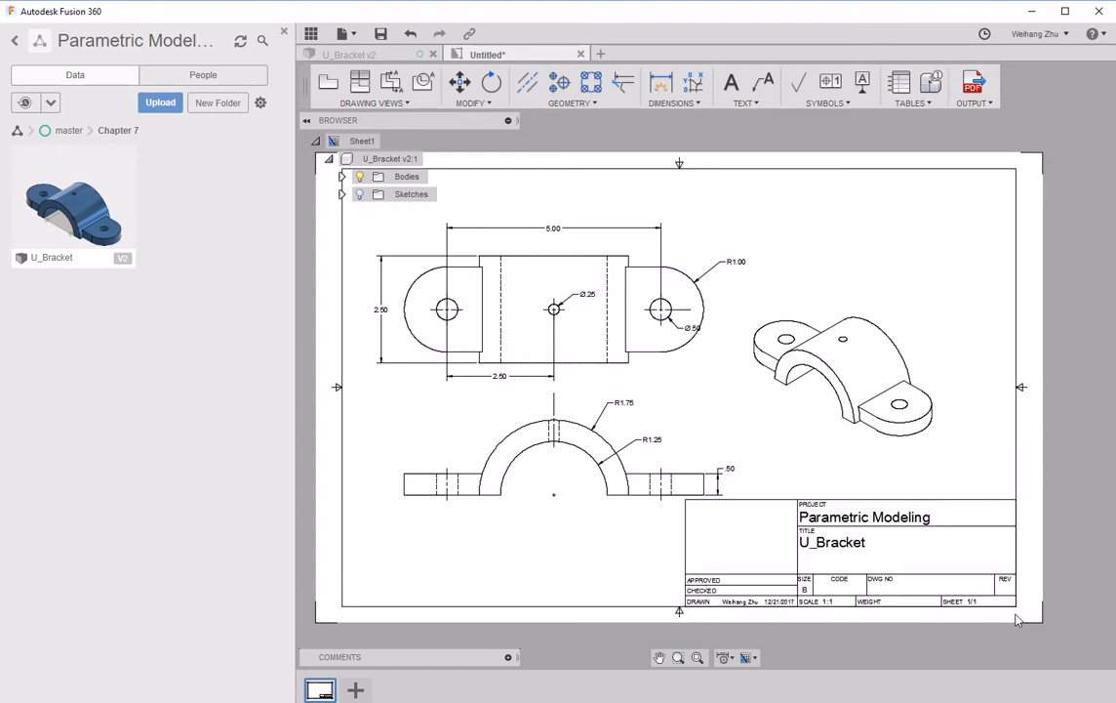
Place a text box in the DWG NO cell of the title block.
scroll(1049, 634, "up", 3)
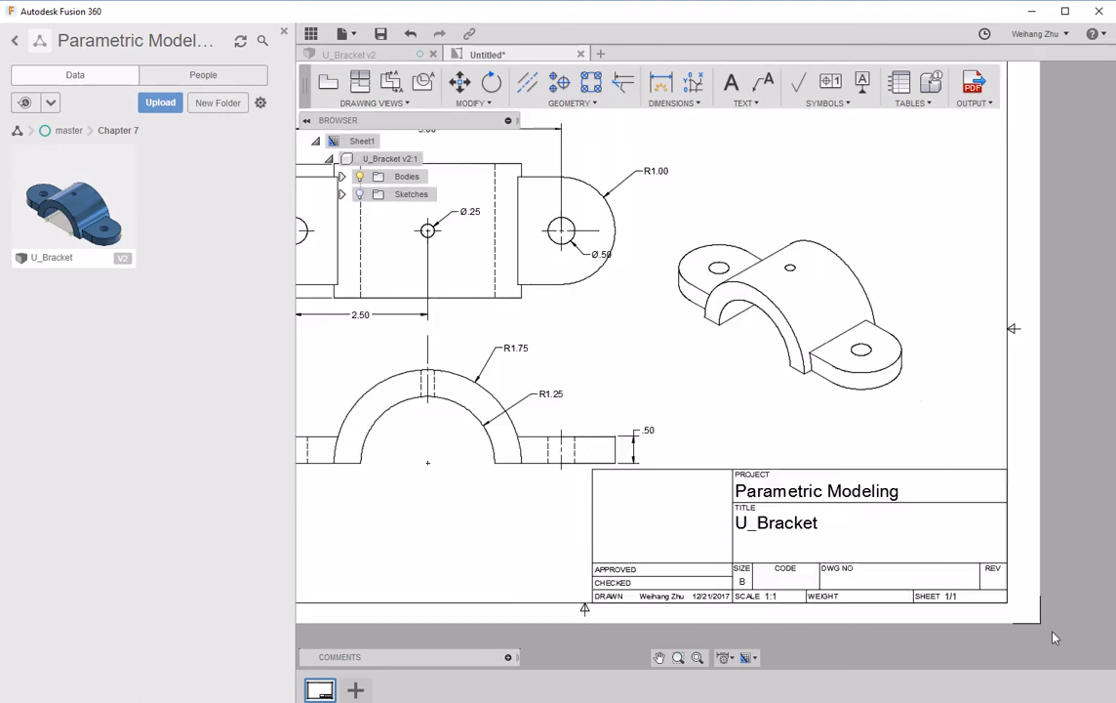
scroll(1053, 637, "up", 5)
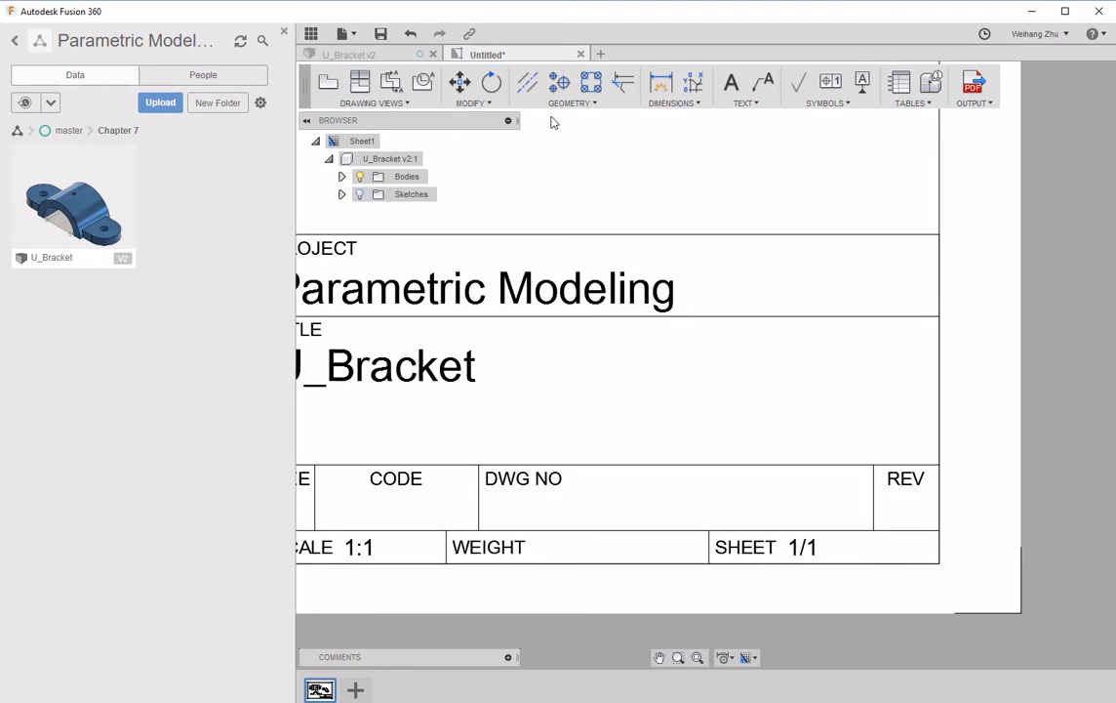
left_click(681, 103)
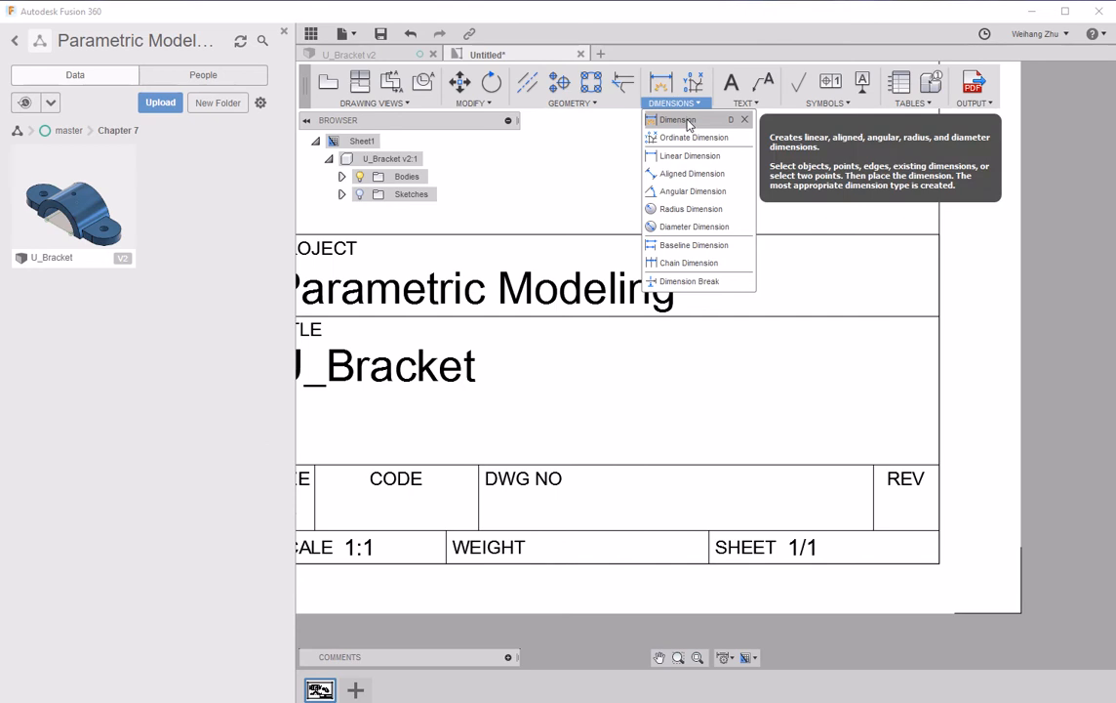
left_click(743, 104)
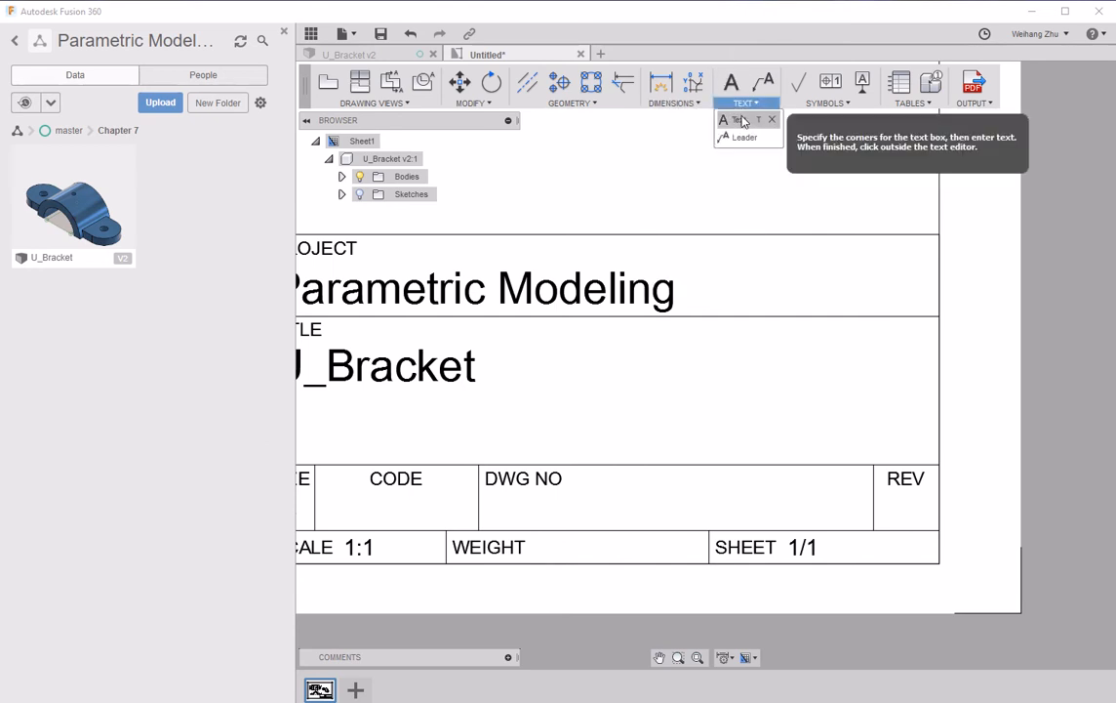
left_click(741, 121)
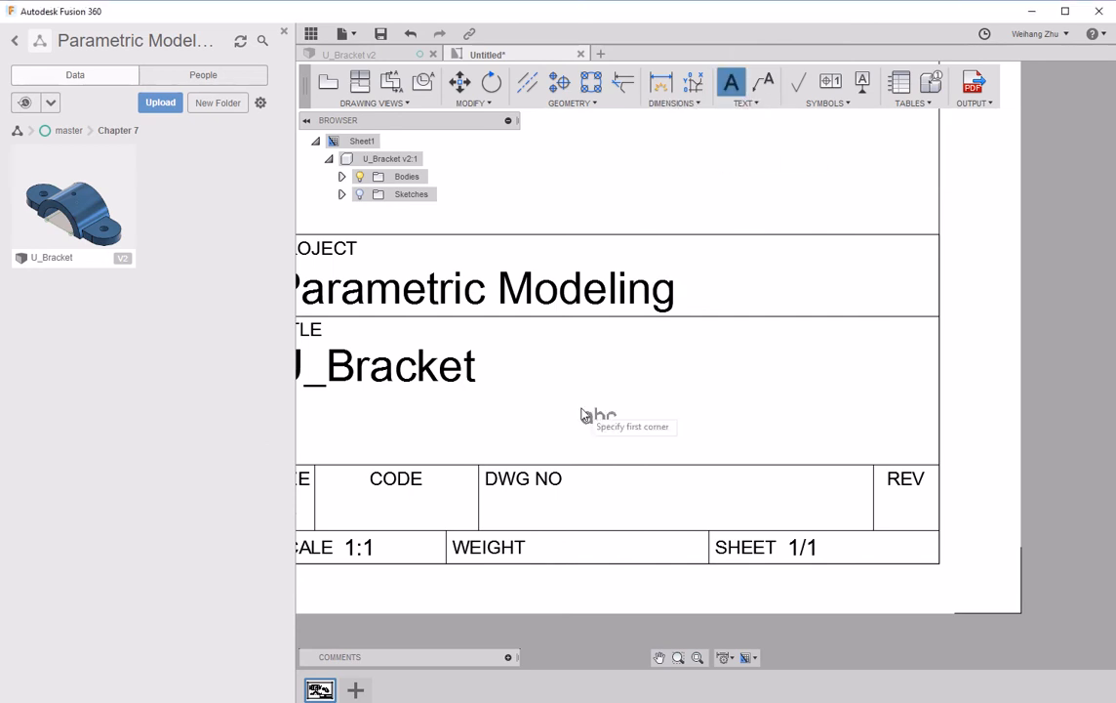
left_click(573, 520)
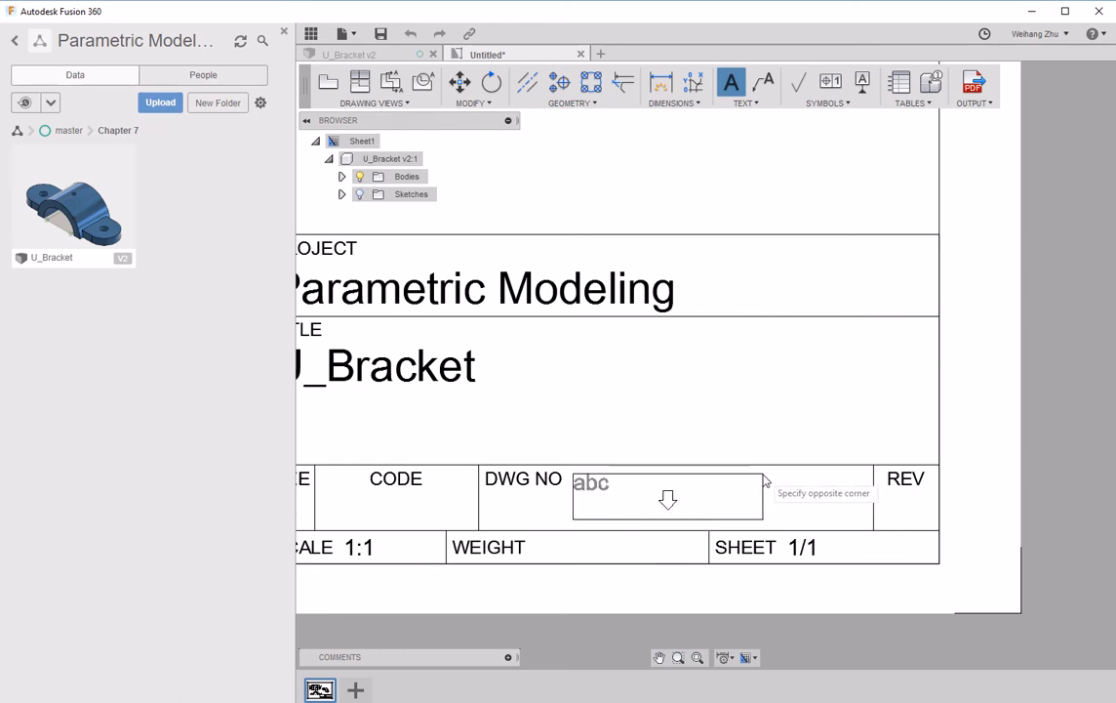
left_click(764, 480)
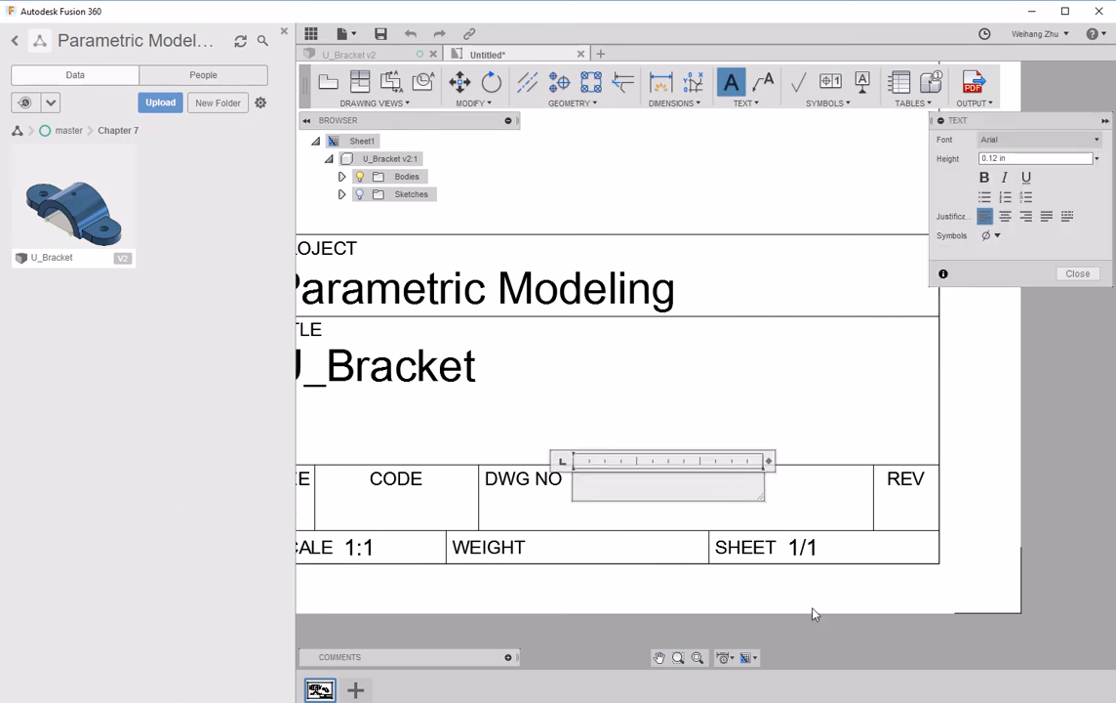
Enter INEN4345-Ch7-001 as the drawing number in the title block's text box and finish the text.
type("INEN4345")
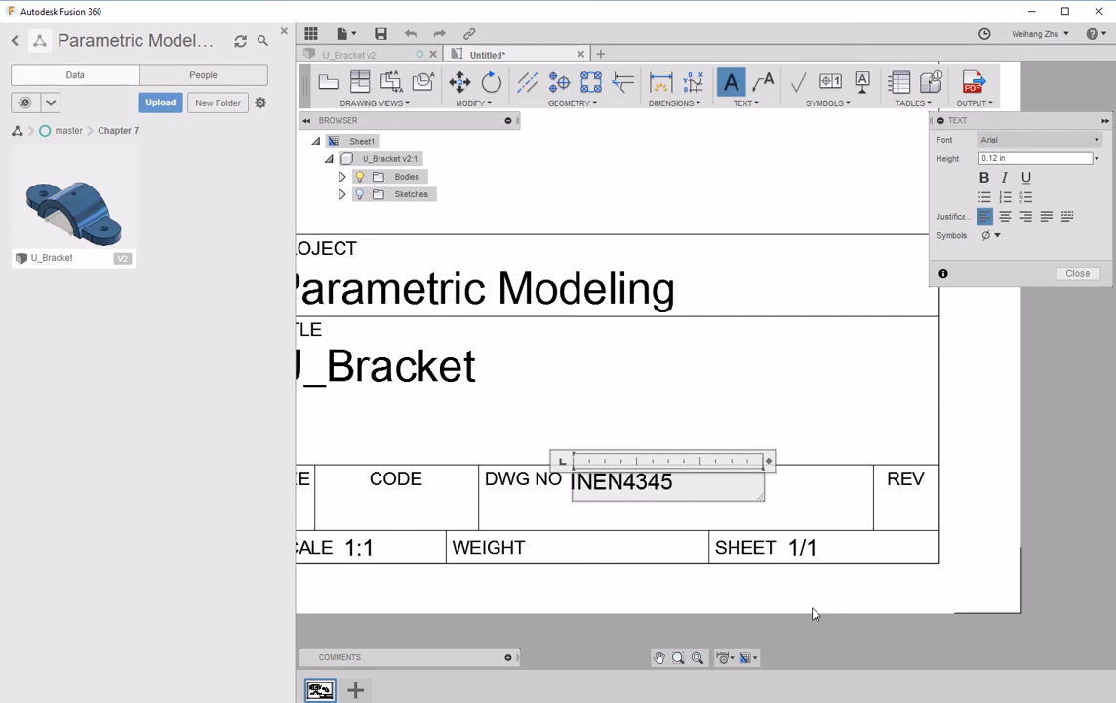
type("-cHA")
key("BackSpace")
key("BackSpace")
key("BackSpace")
type("Ch7")
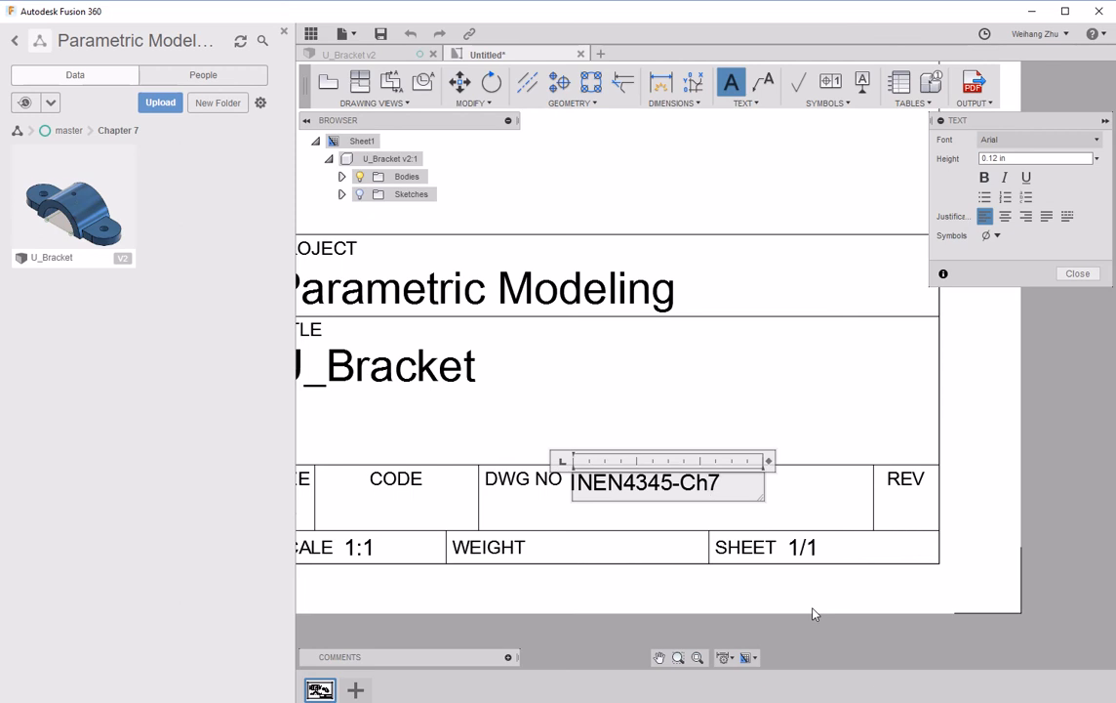
type("-001")
left_click(1077, 273)
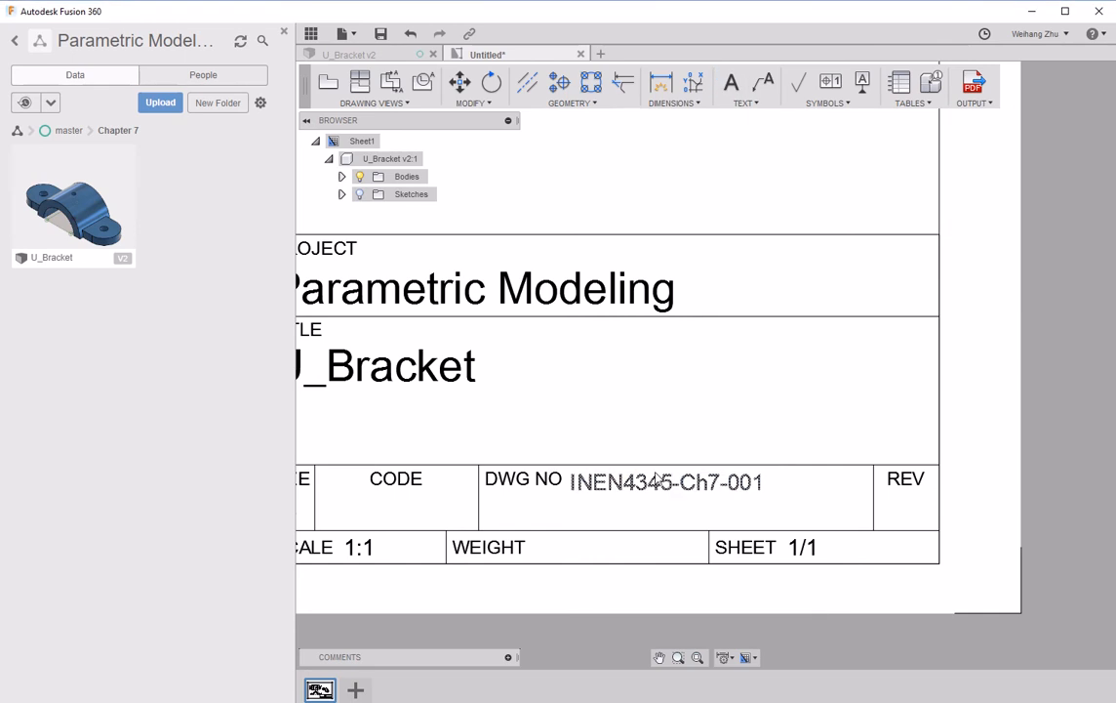
double_click(657, 479)
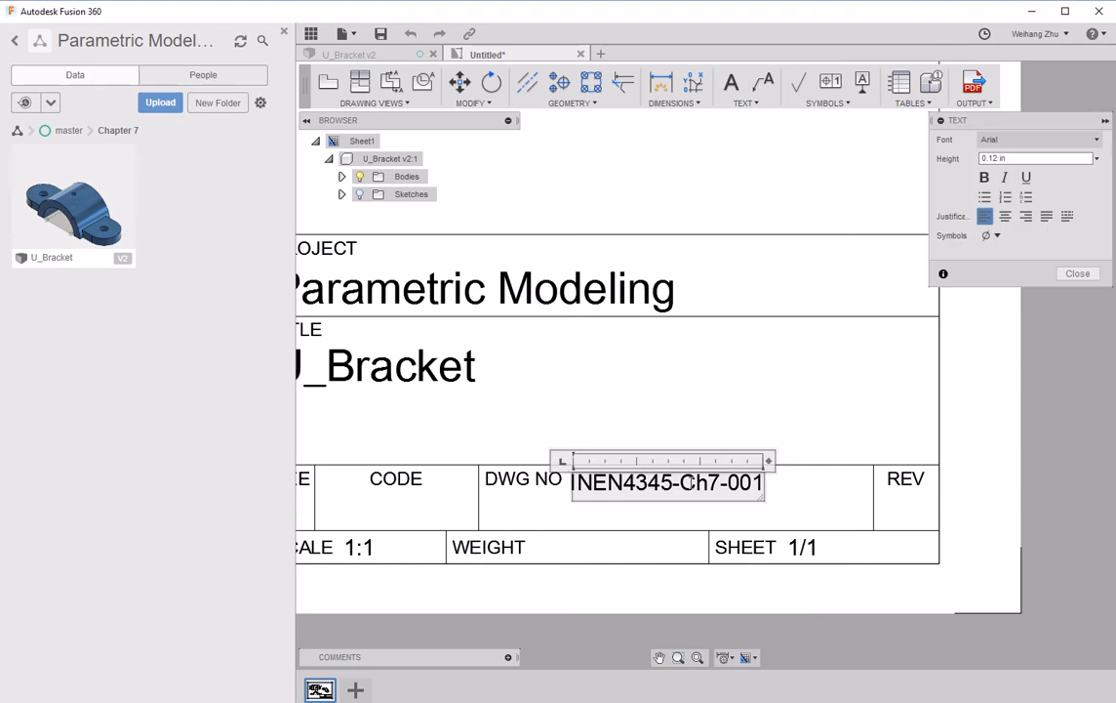
left_click(1077, 274)
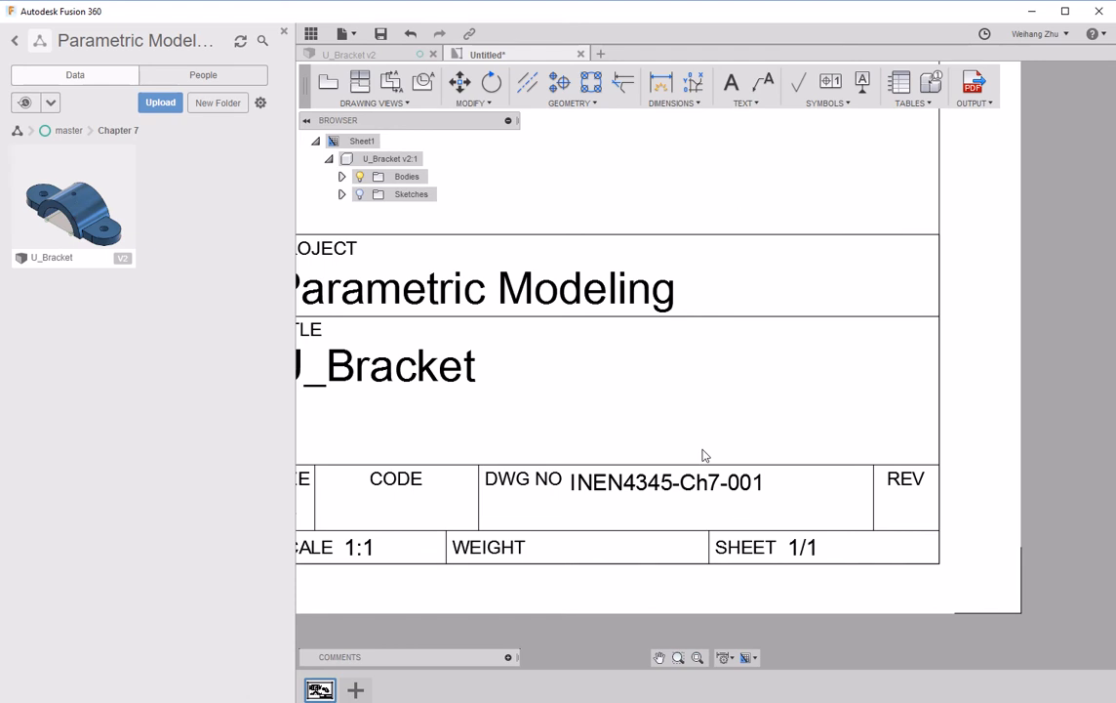
Save the drawing as U_Bracket Drawing in the Chapter 7 folder.
scroll(694, 419, "down", 4)
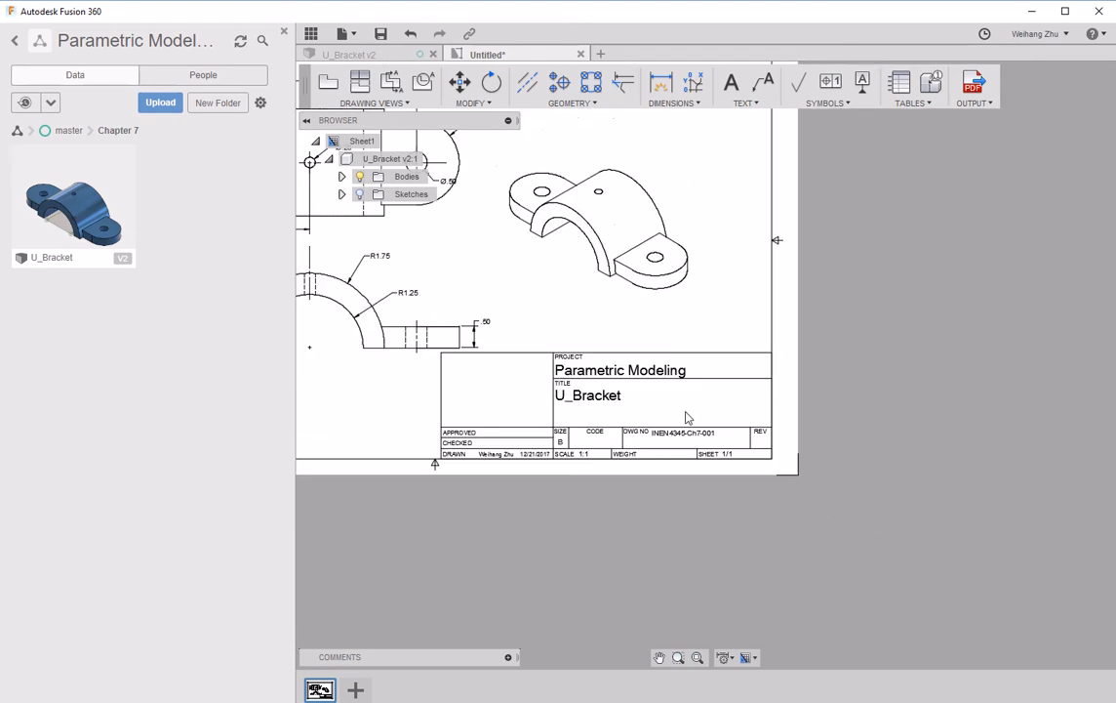
middle_click_drag(575, 310, 836, 460)
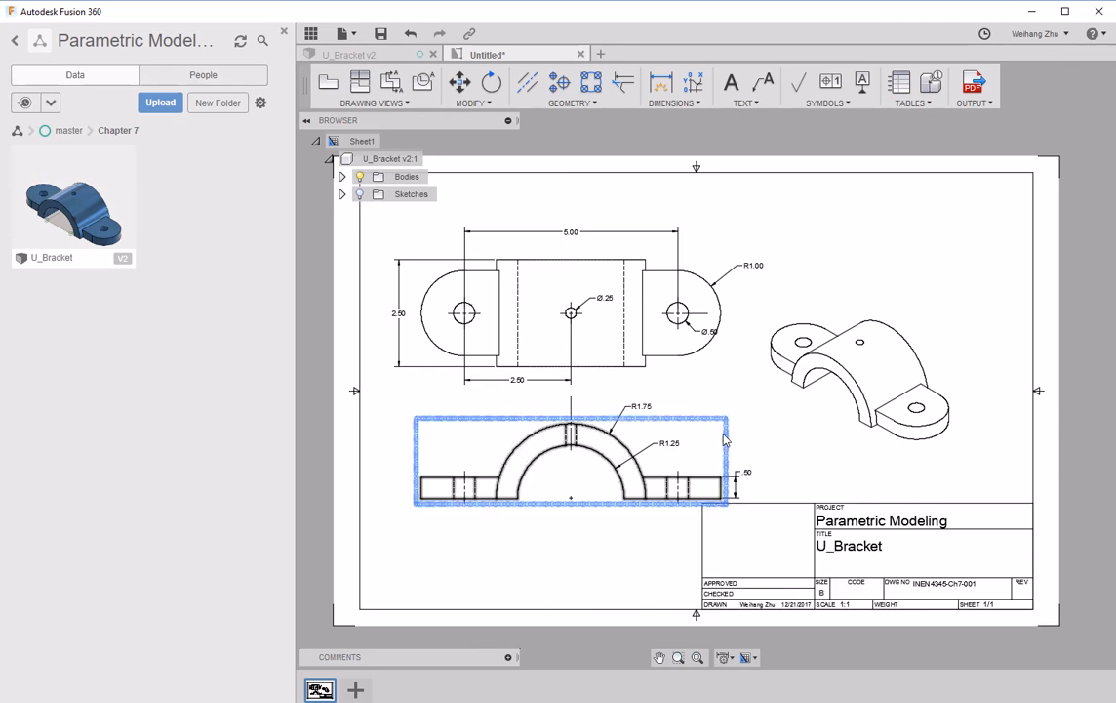
left_click(380, 35)
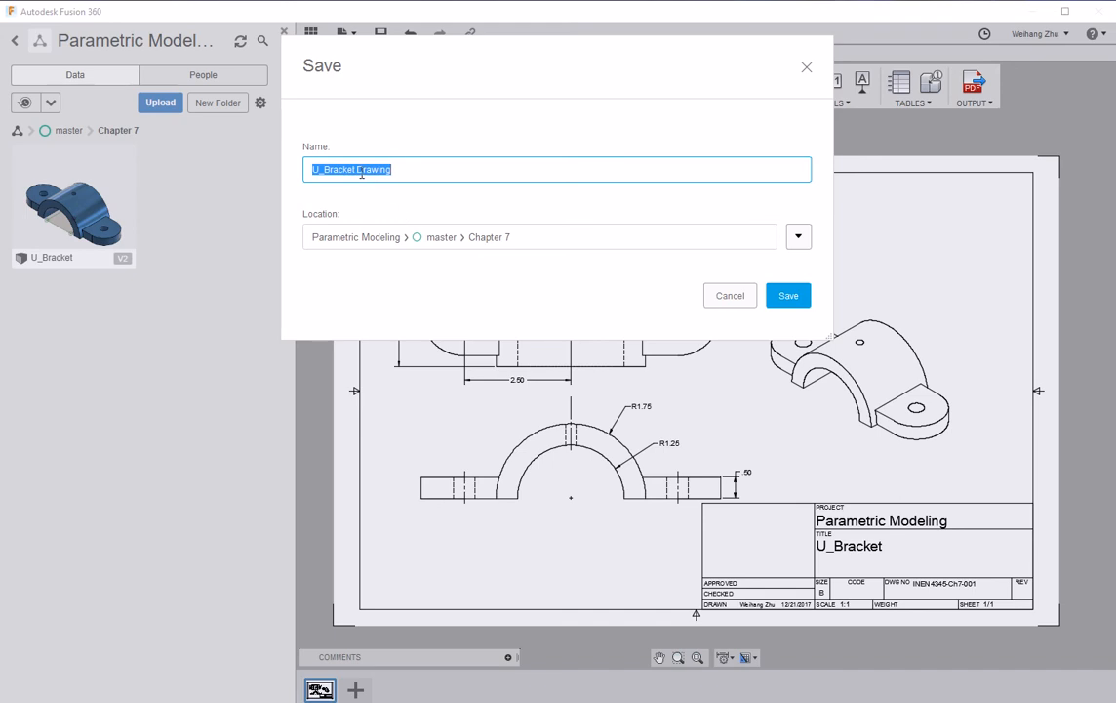
left_click(786, 295)
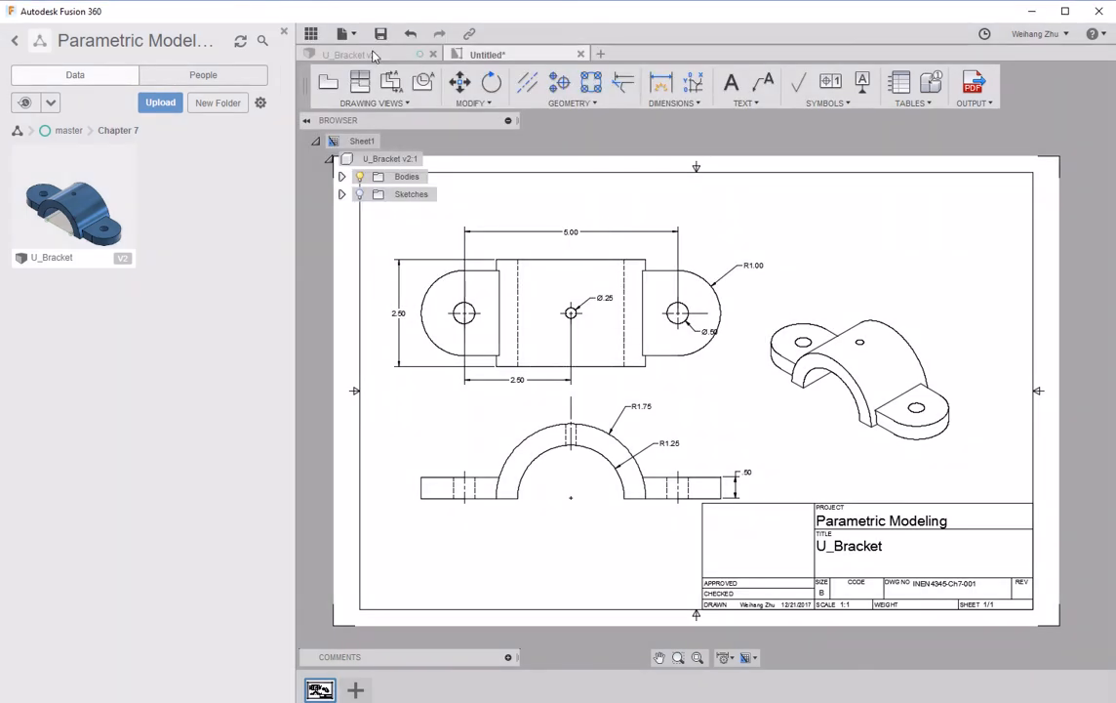
Edit the Base sketch of the U_Bracket model and set the right-hand hole's diameter to 0.625 in.
left_click(372, 56)
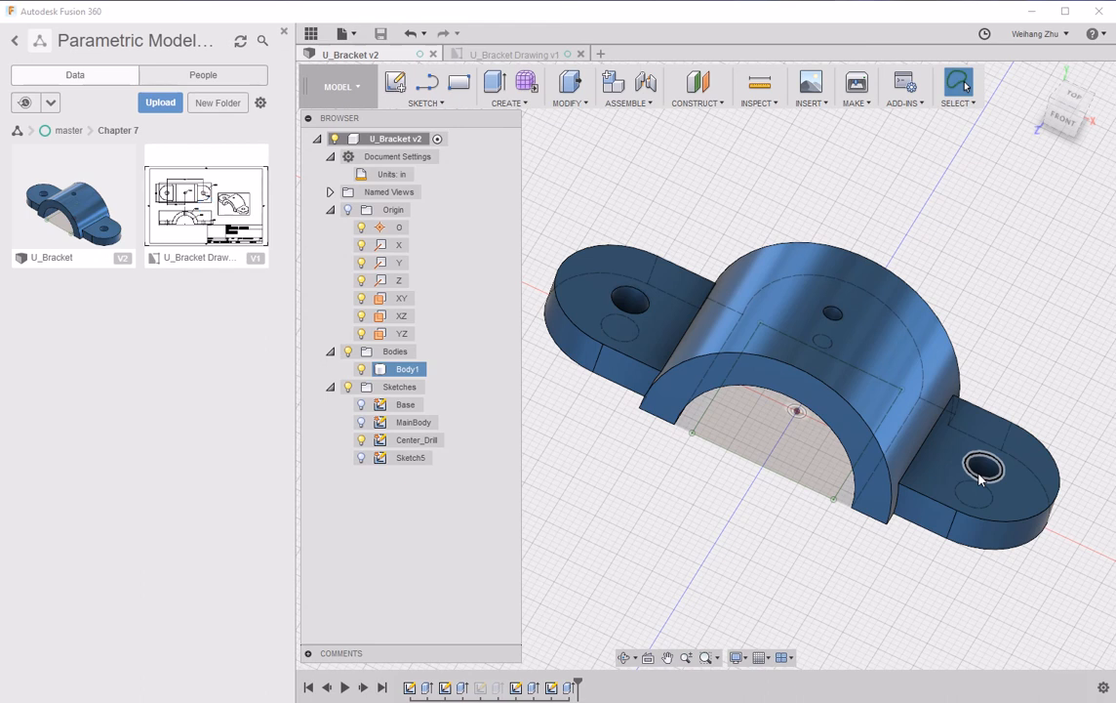
right_click(428, 688)
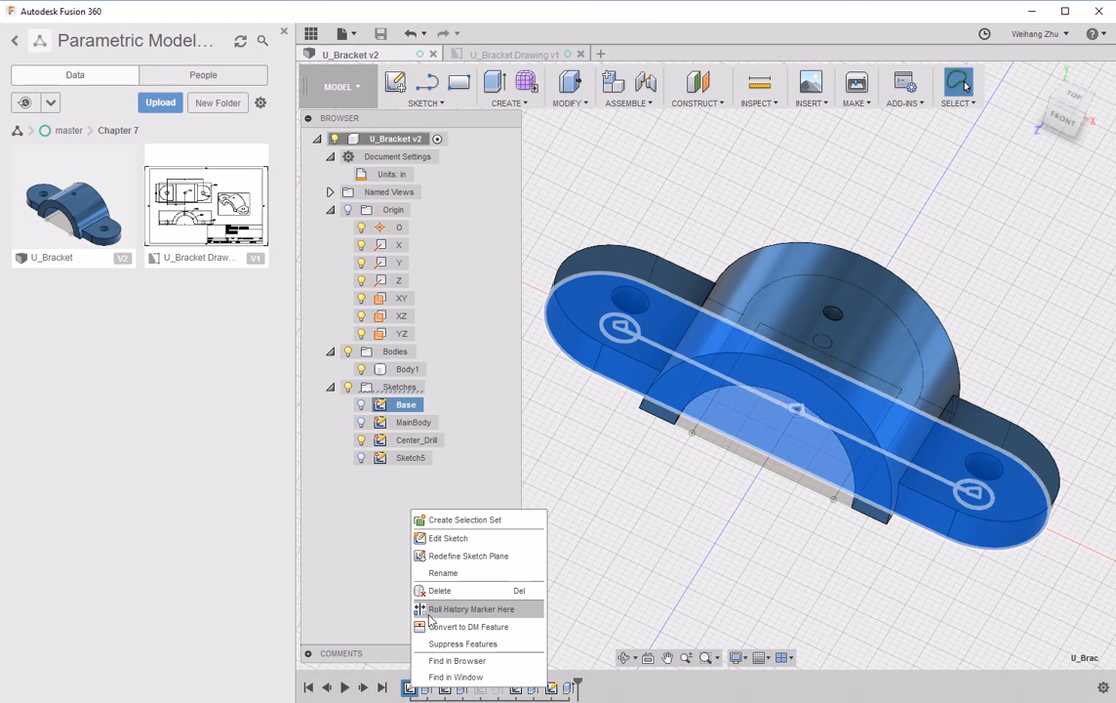
left_click(457, 538)
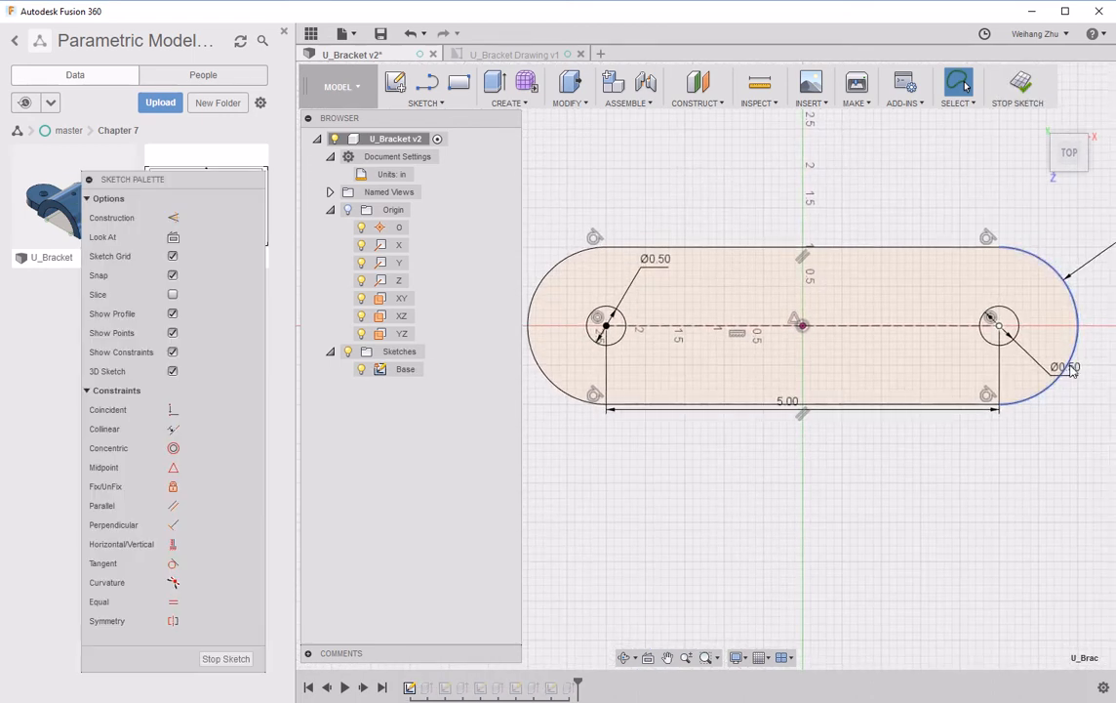
double_click(1079, 376)
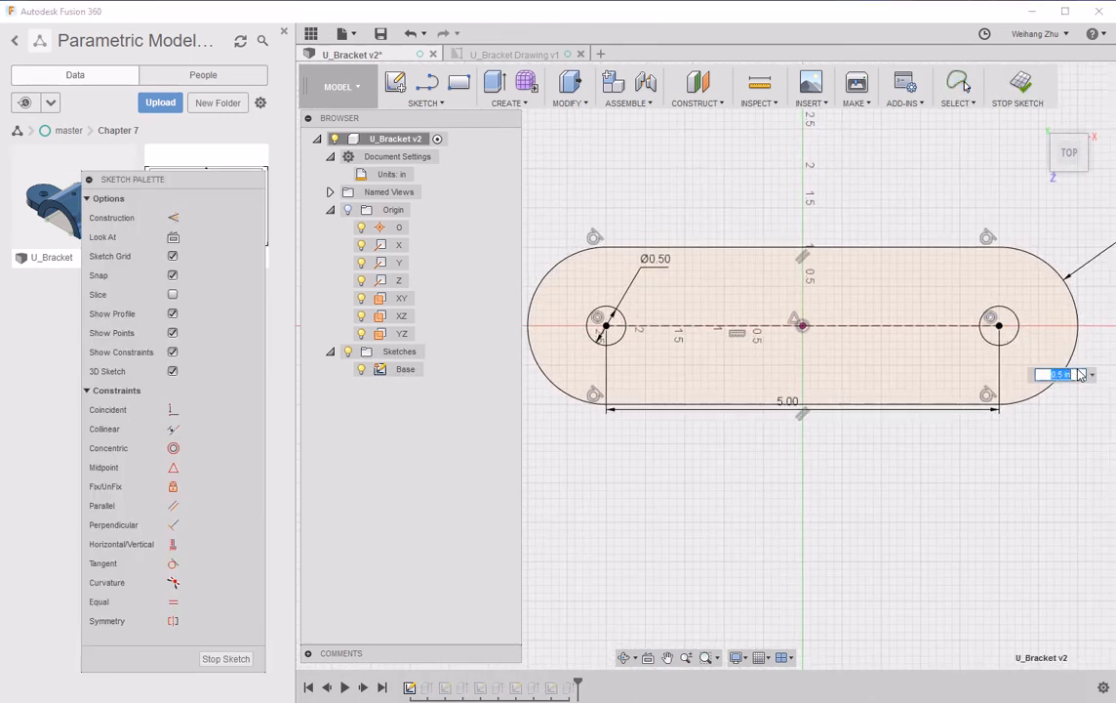
type("0.625")
key("Return")
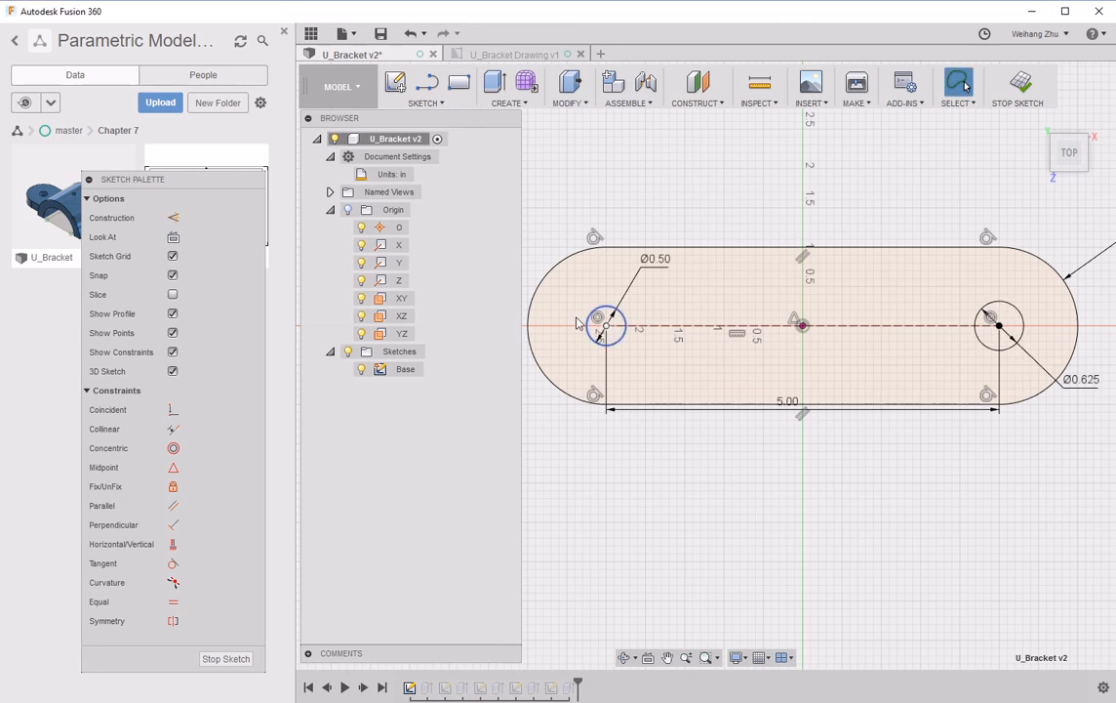
Set the left-hand hole's diameter in the Base sketch to 0.625 in.
double_click(653, 259)
type("0")
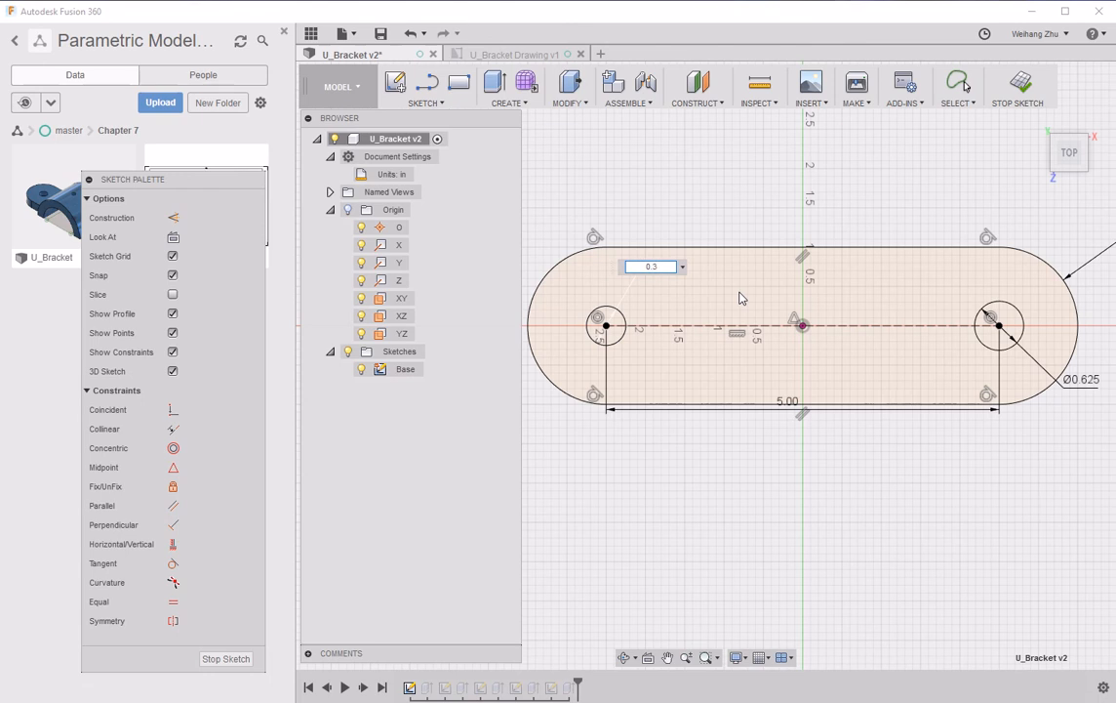
type(".625")
key("Return")
key("Escape")
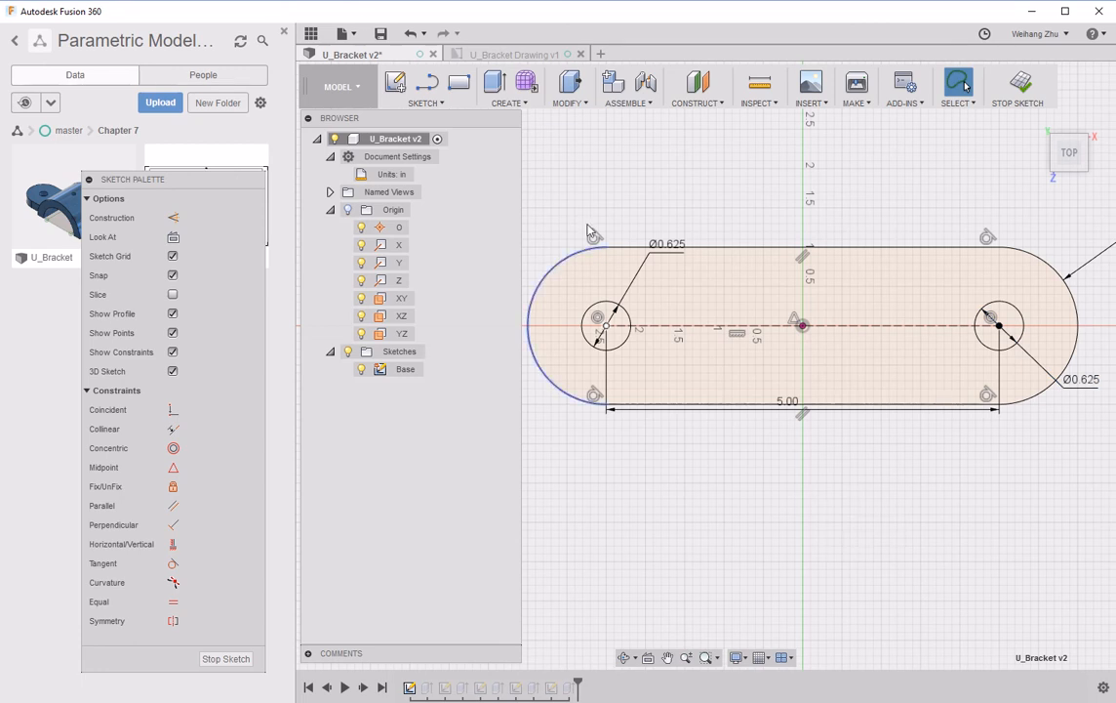
Save the U_Bracket model with the version description "dimension" and finish the Base sketch.
left_click(380, 34)
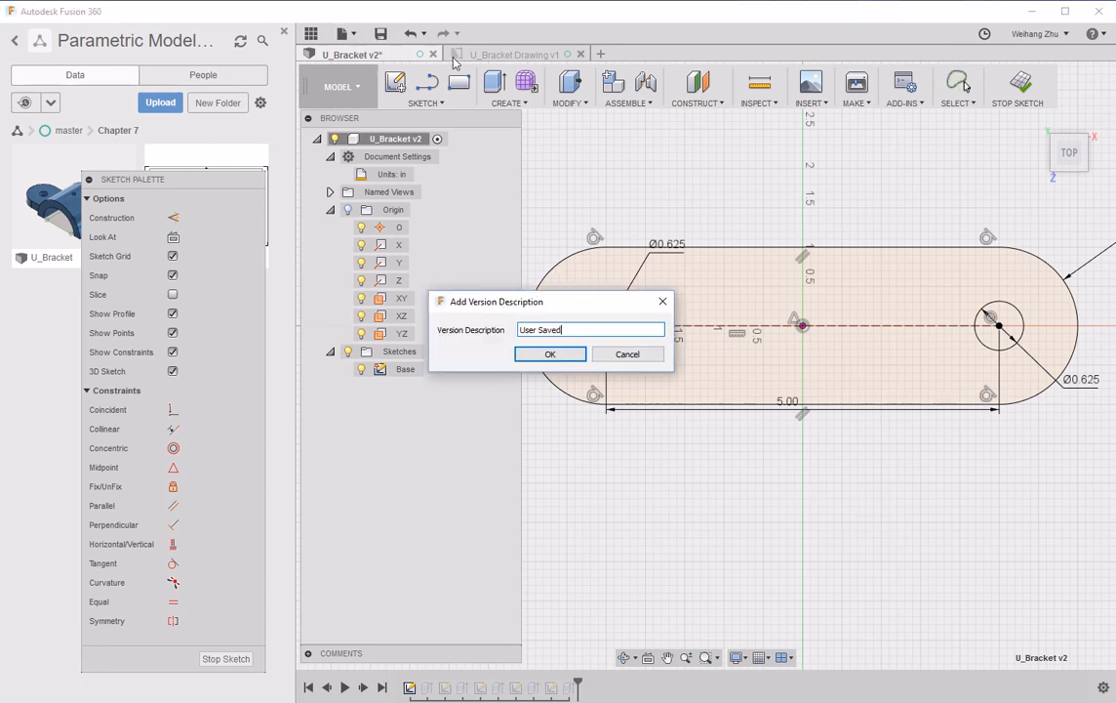
left_click_drag(578, 328, 509, 329)
type("dimension")
left_click(549, 353)
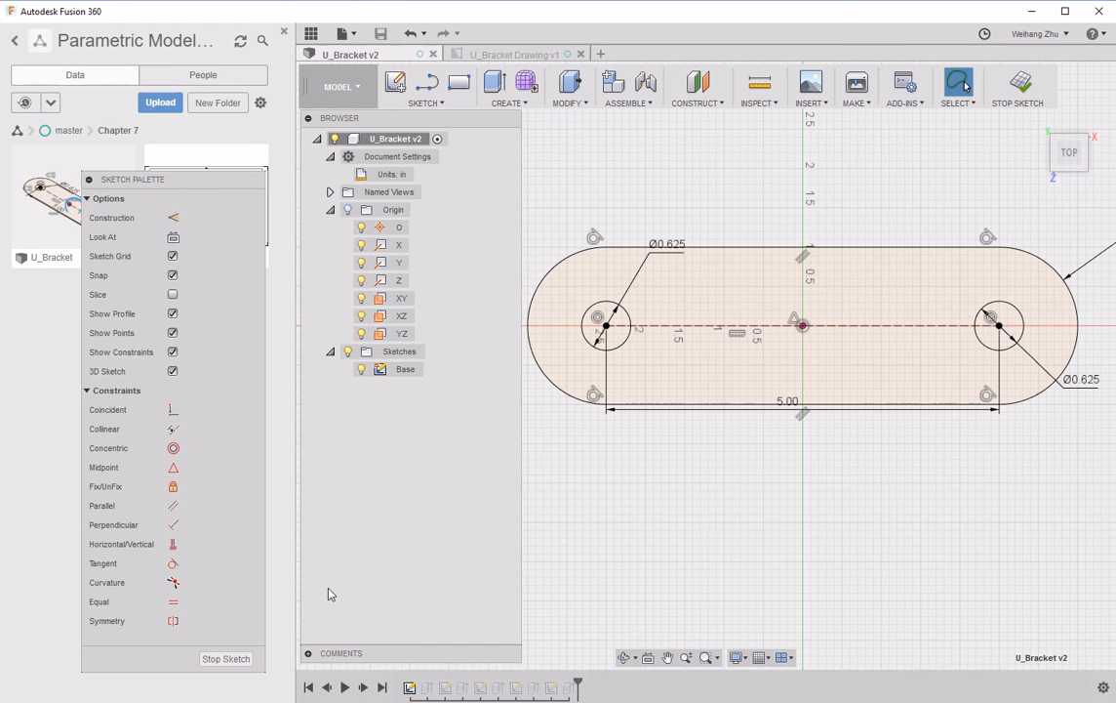
left_click(226, 659)
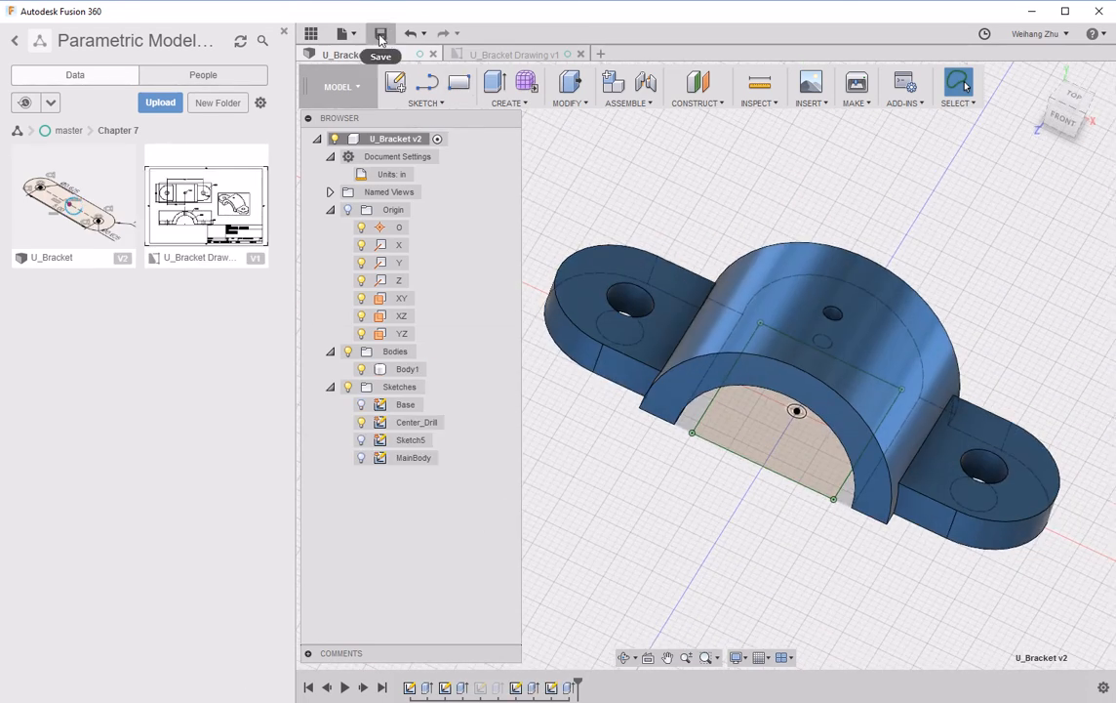
Try to update the U_Bracket drawing to the latest version of the design.
left_click(496, 53)
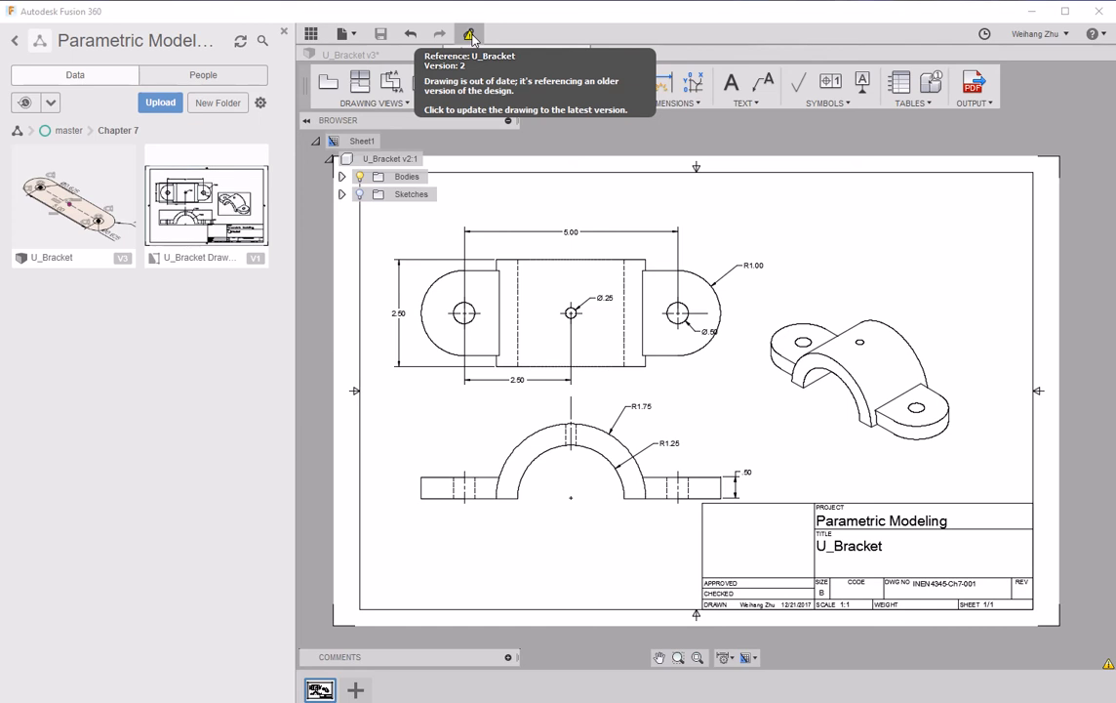
left_click(470, 36)
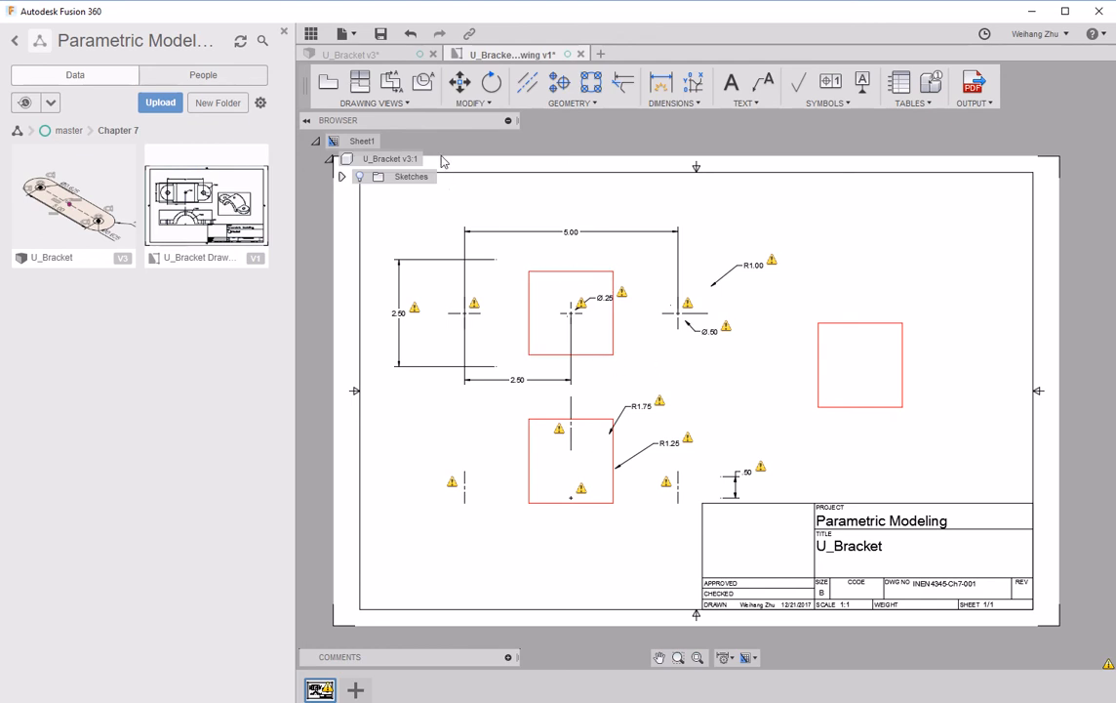
Save the U_Bracket model with its Base sketch closed as a new version described as "User Saved".
left_click(371, 57)
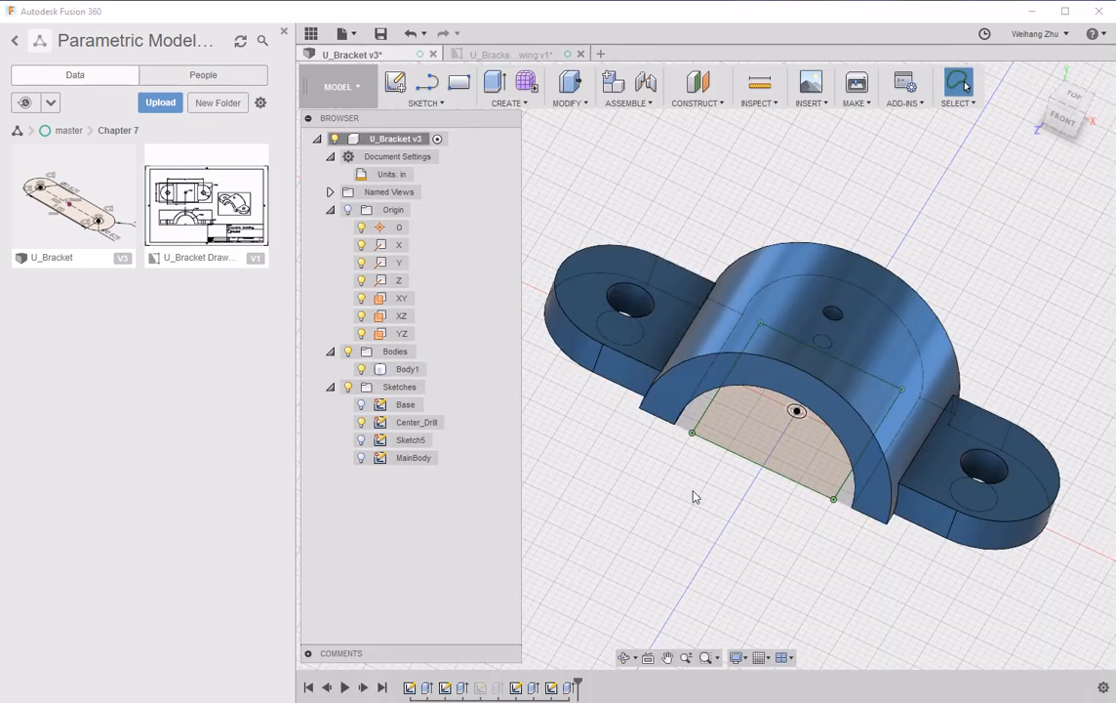
left_click(382, 37)
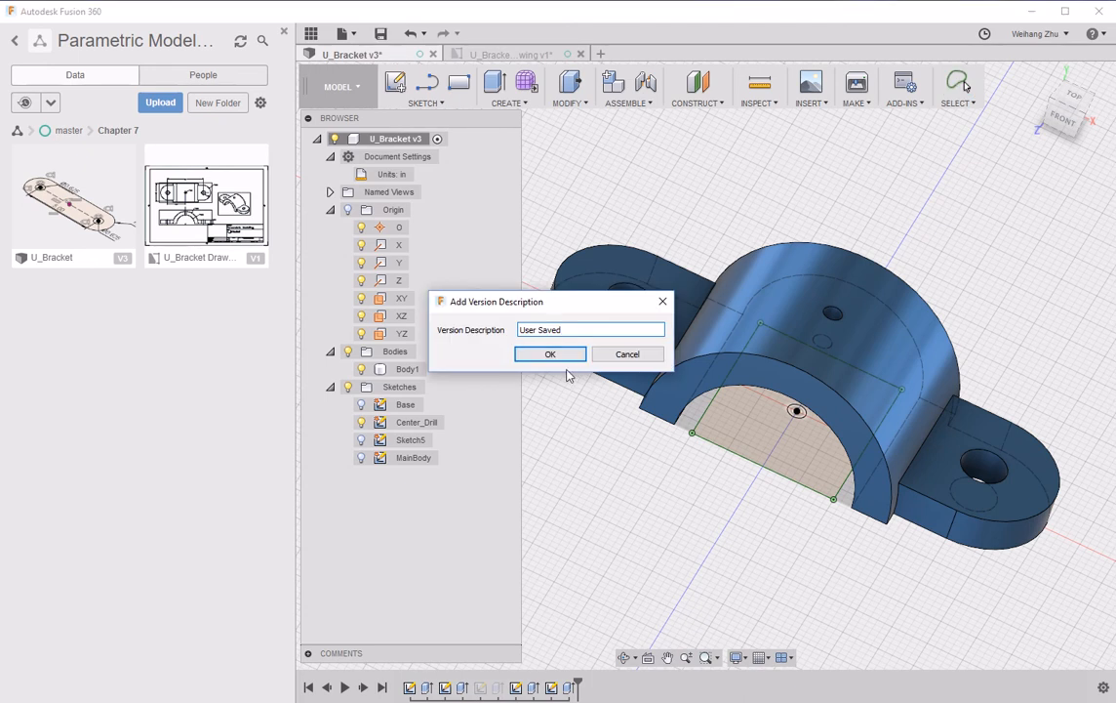
left_click(558, 352)
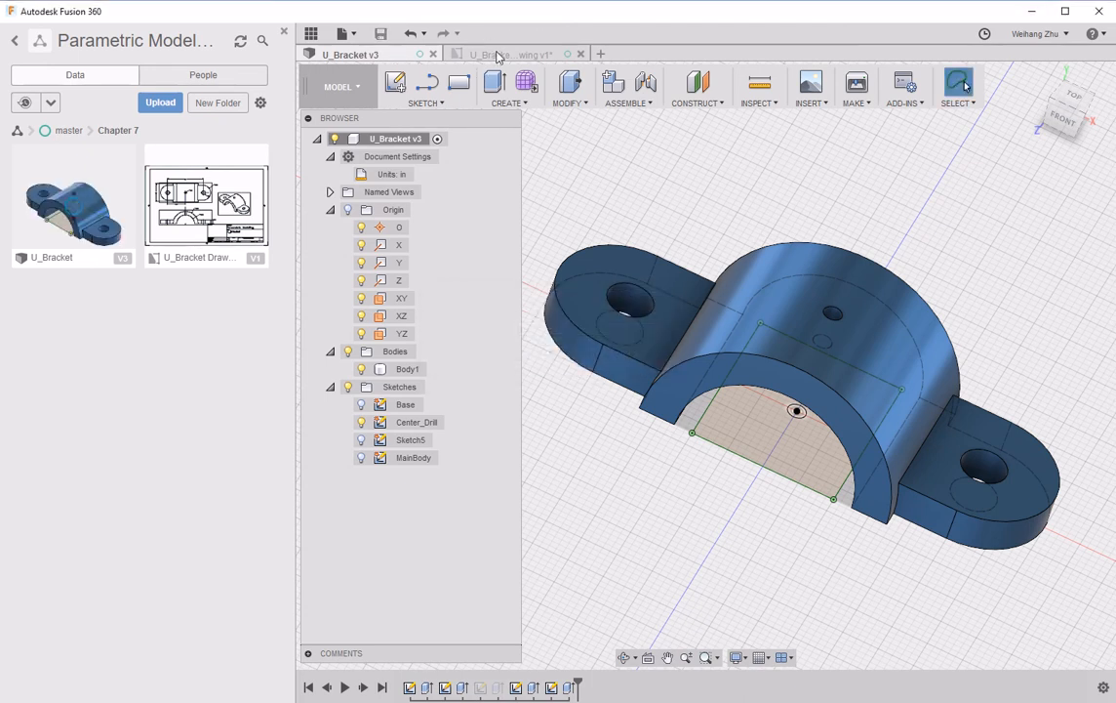
Update the drawing to the newest U_Bracket version and check the right-hand hole's diameter in the top view.
left_click(451, 51)
left_click(469, 36)
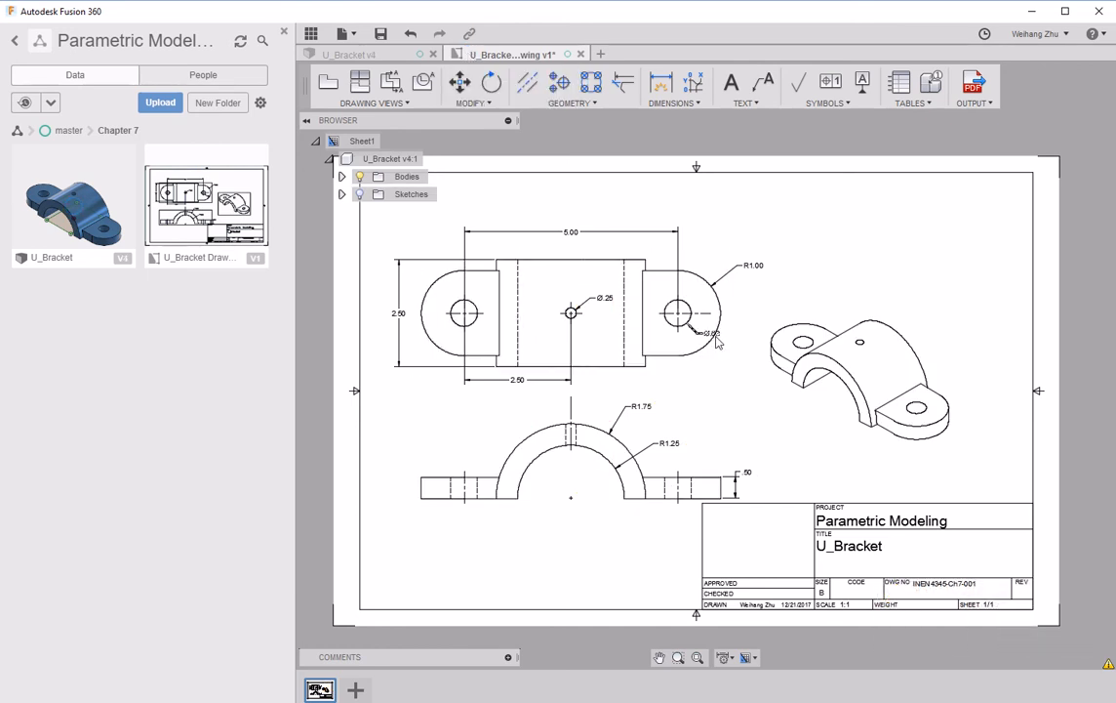
scroll(715, 341, "down", 2)
scroll(715, 341, "up", 5)
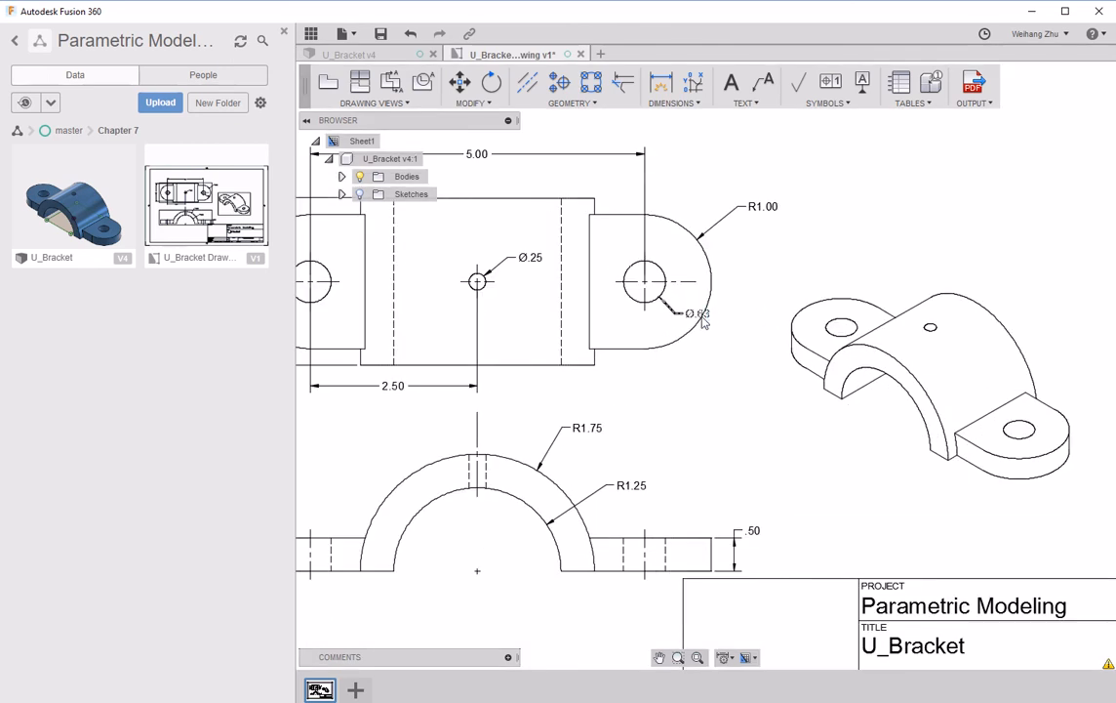
scroll(725, 276, "down", 4)
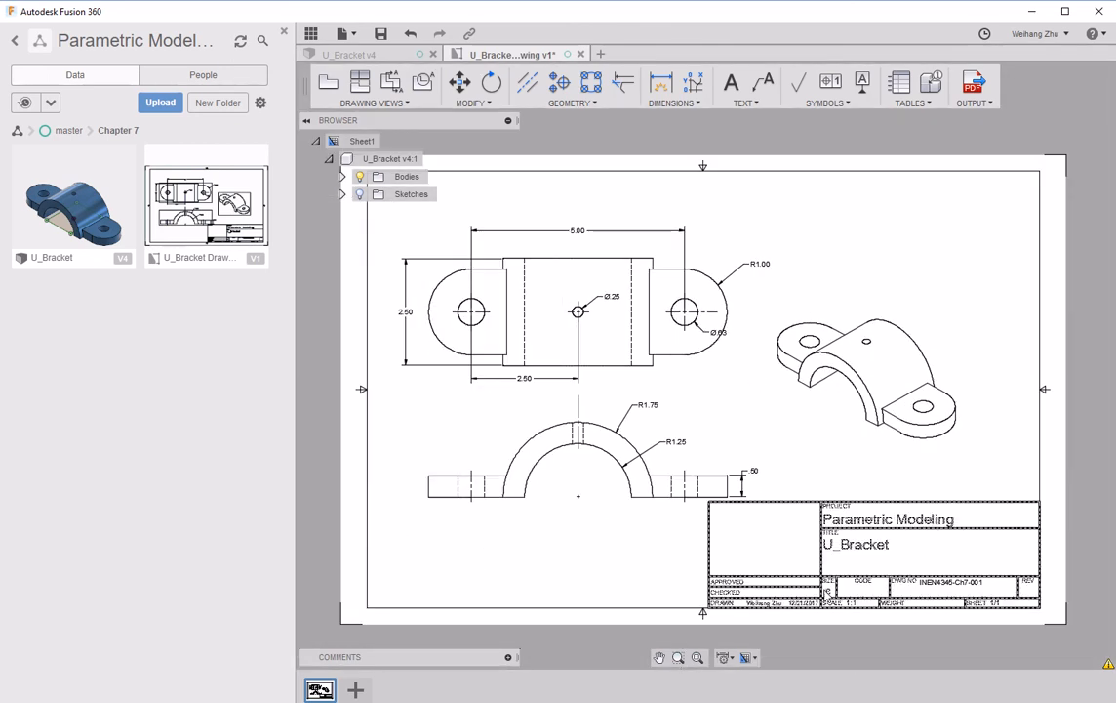
Set the drawing's linear dimension precision to three decimal places.
left_click(721, 332)
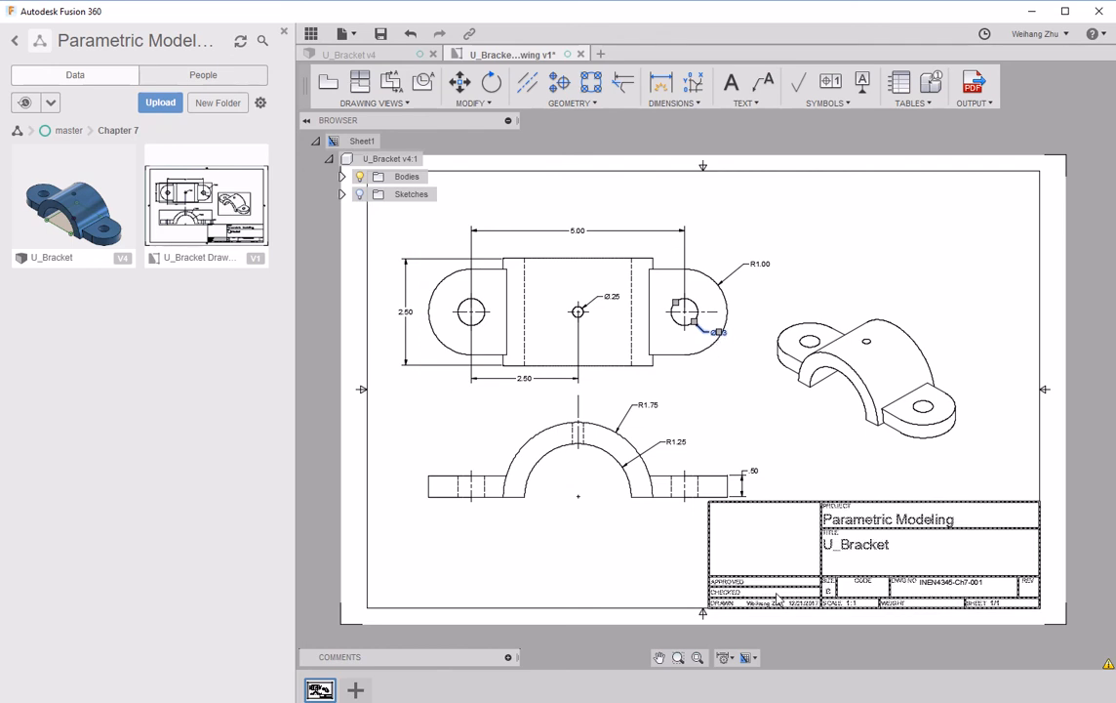
left_click(752, 661)
mouse_move(825, 582)
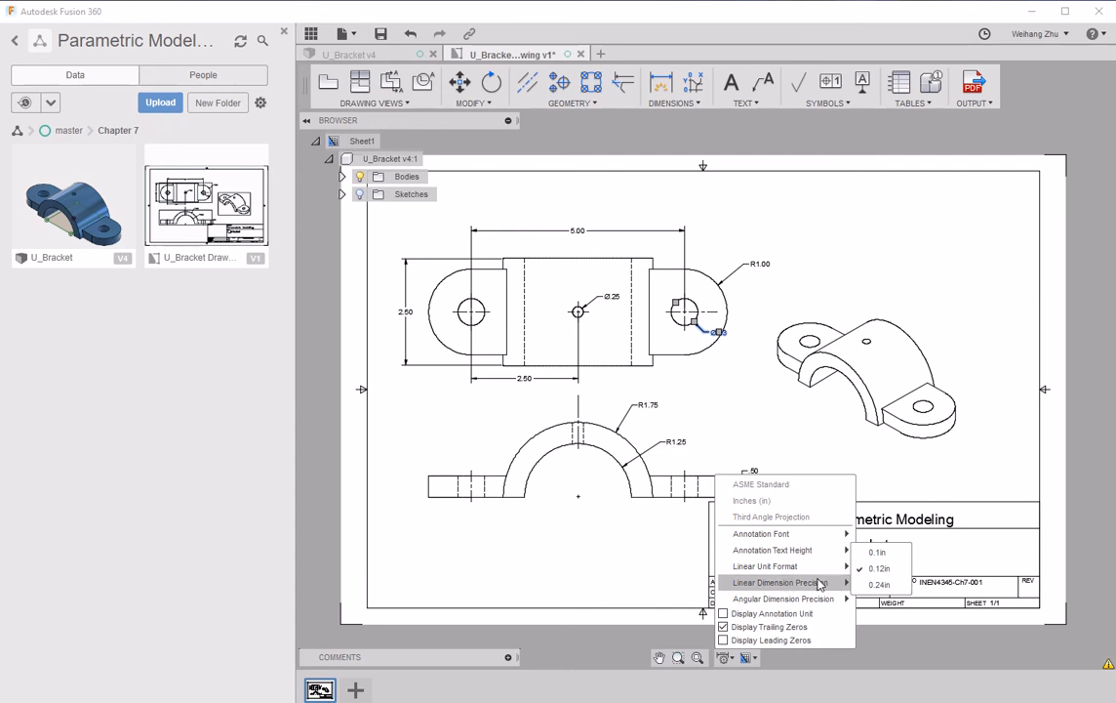
left_click(884, 636)
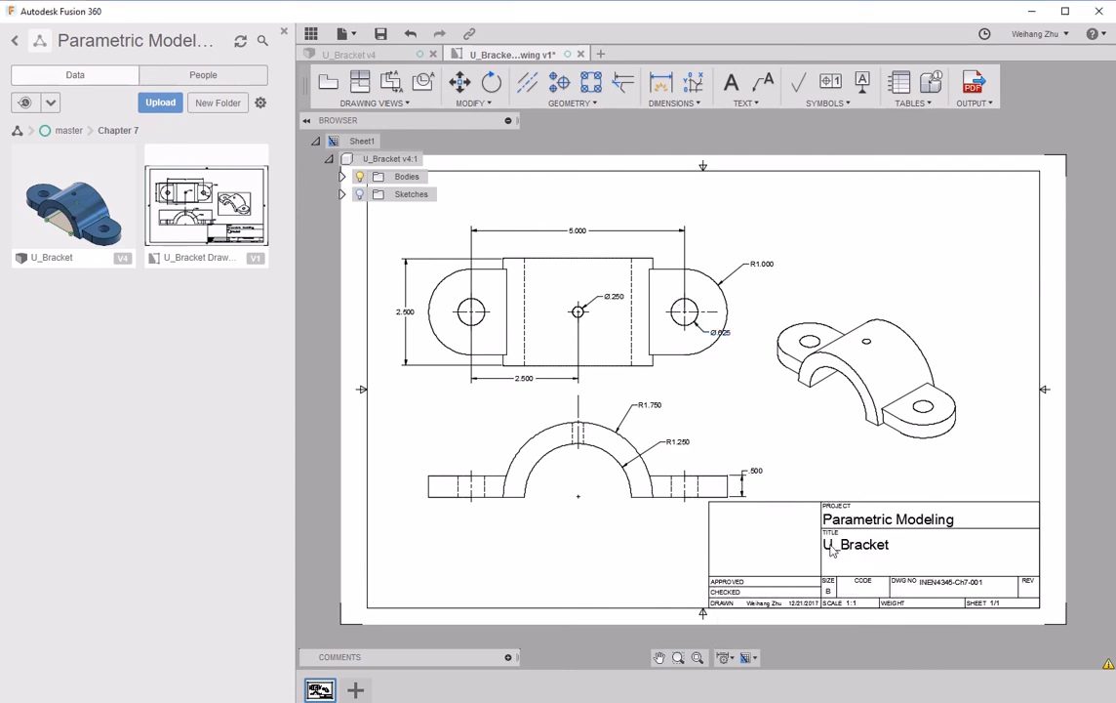
left_click(648, 328)
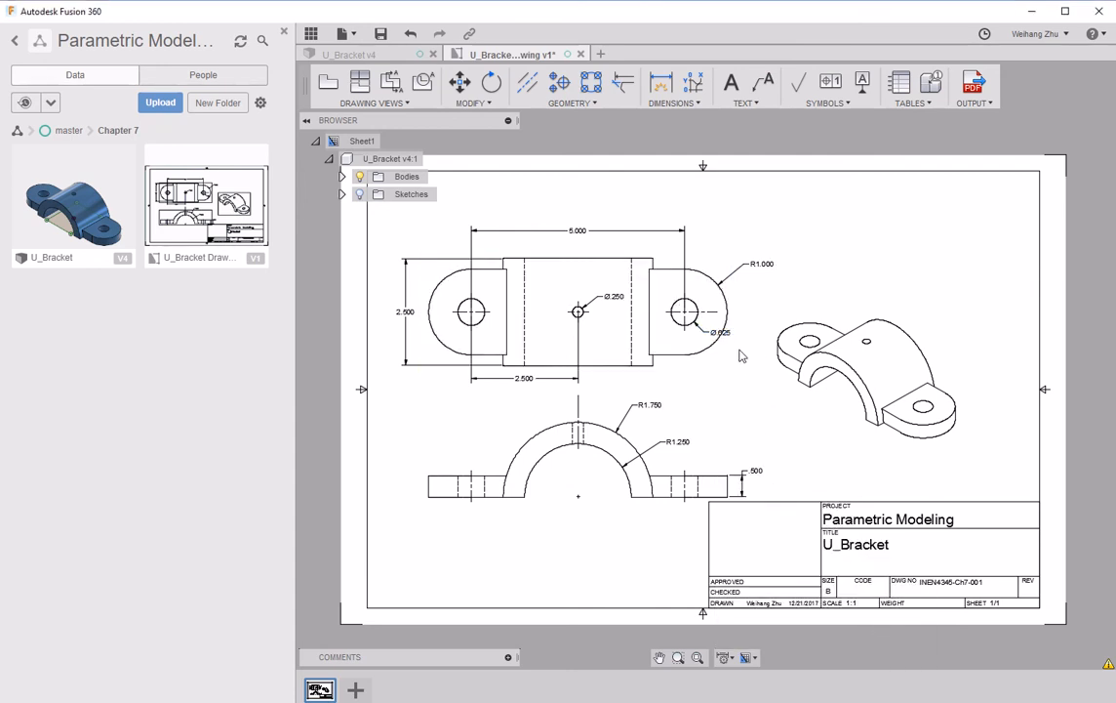